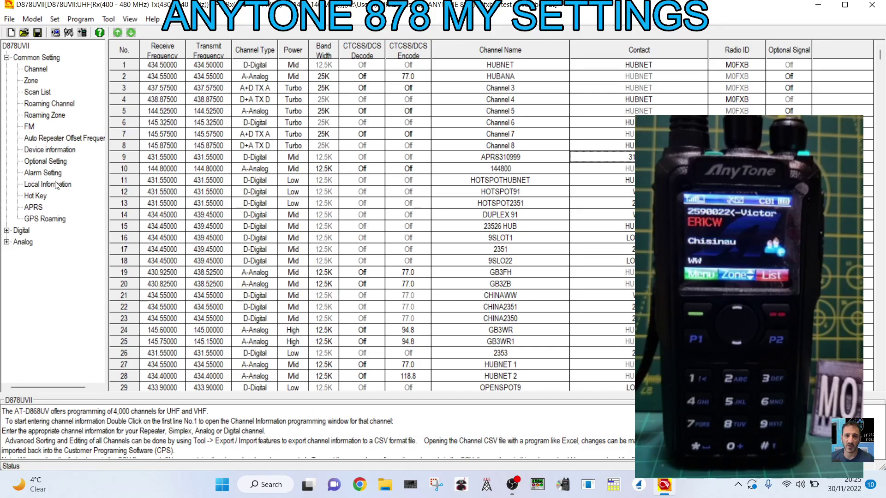
Show the Optional Setting Key Function tab: PF1 short key Gps, PF2 Bluetooth, P1 APRS Send.
double_click(52, 161)
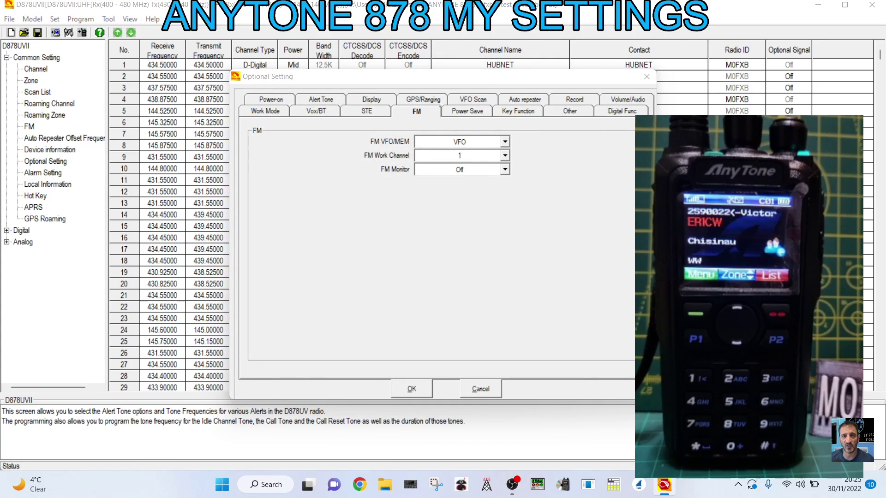
left_click(520, 112)
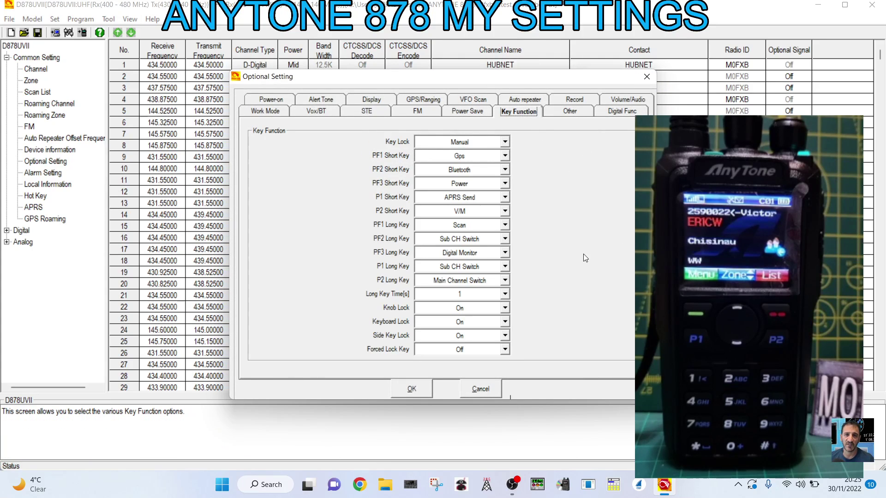
left_click_drag(589, 81, 427, 75)
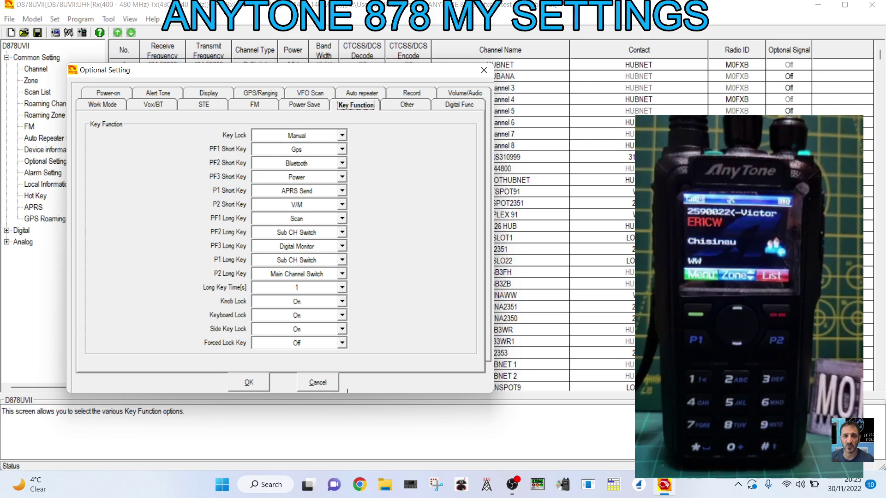
mouse_move(664, 484)
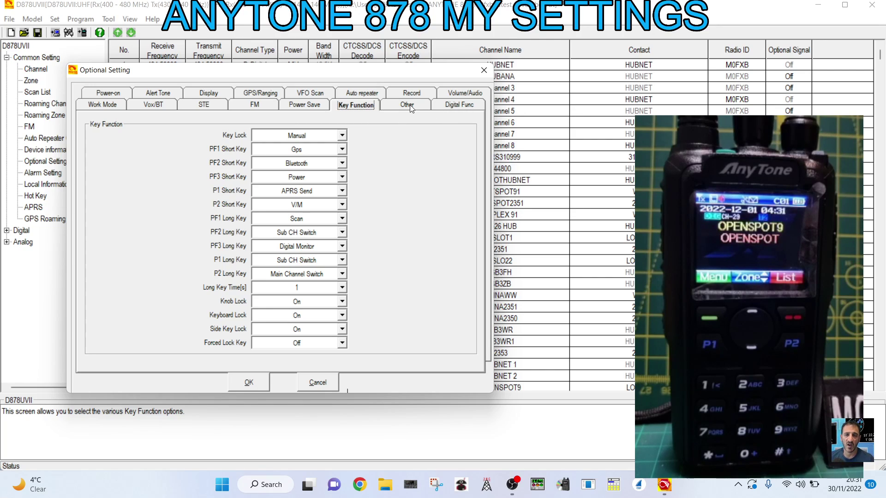
left_click(459, 105)
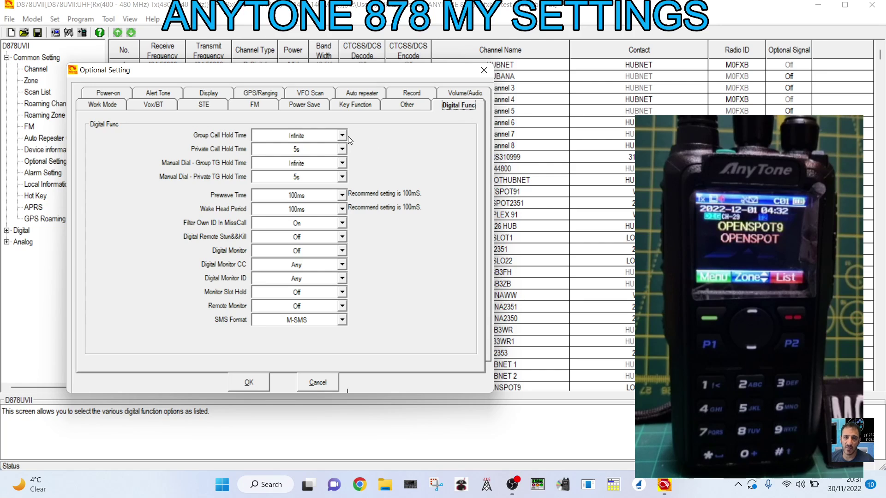
left_click(342, 163)
left_click(342, 163)
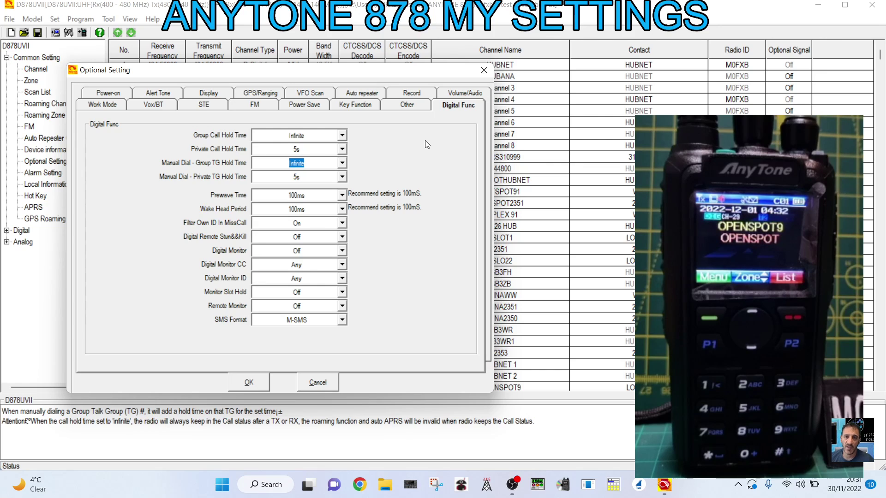
key("ctrl+shift+Tab")
key("ctrl+shift+Tab")
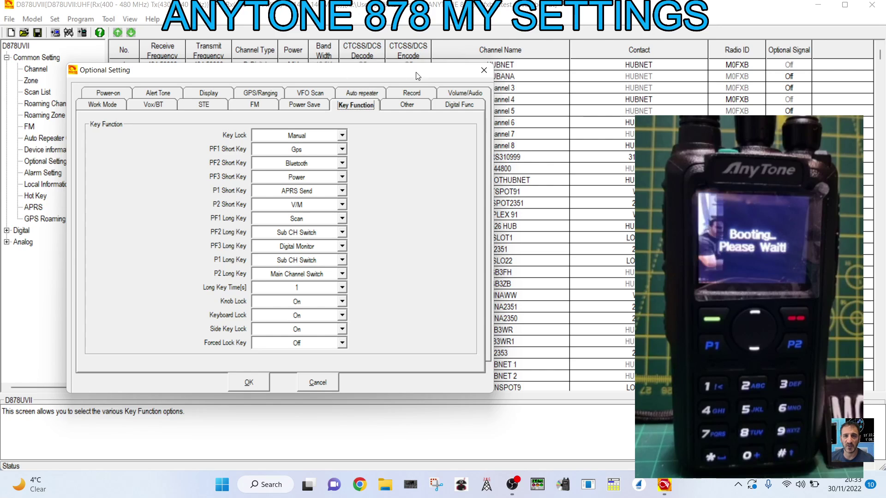
Load the Desktop photo 'me pi' as the boot image via Tool > Boot Image, then close it.
left_click(484, 70)
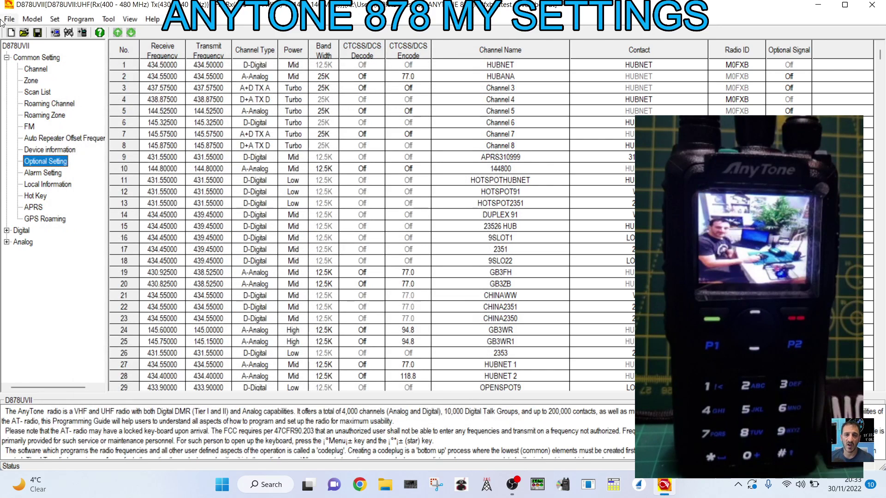
left_click(114, 20)
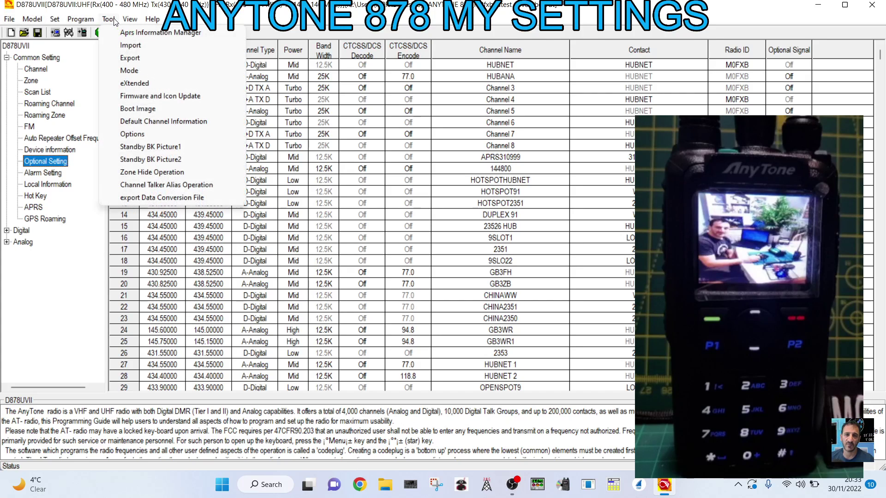
left_click(133, 111)
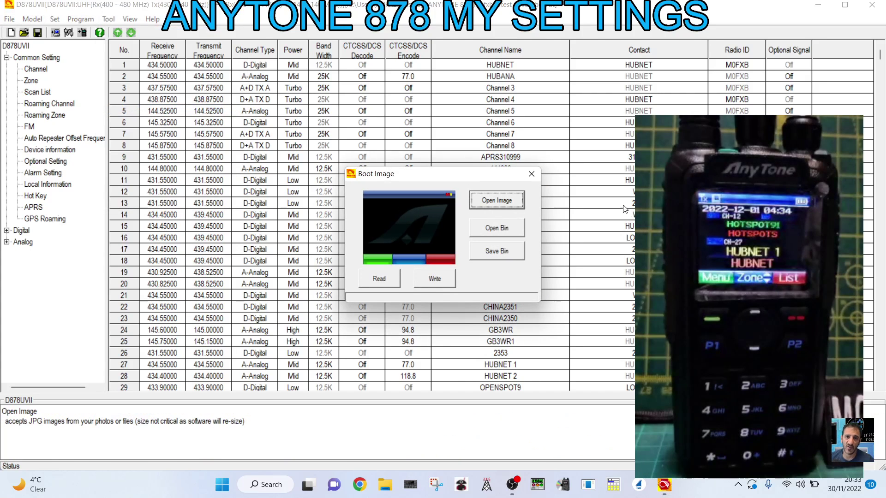
left_click_drag(495, 181, 374, 172)
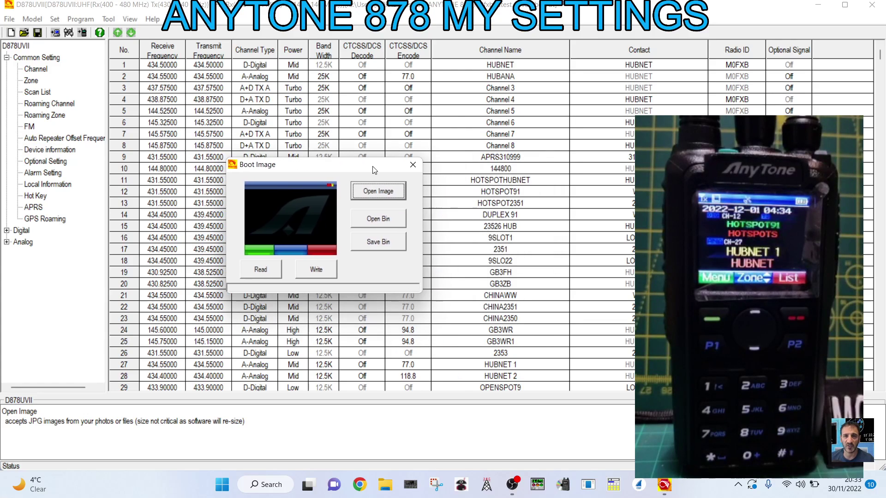
left_click(375, 191)
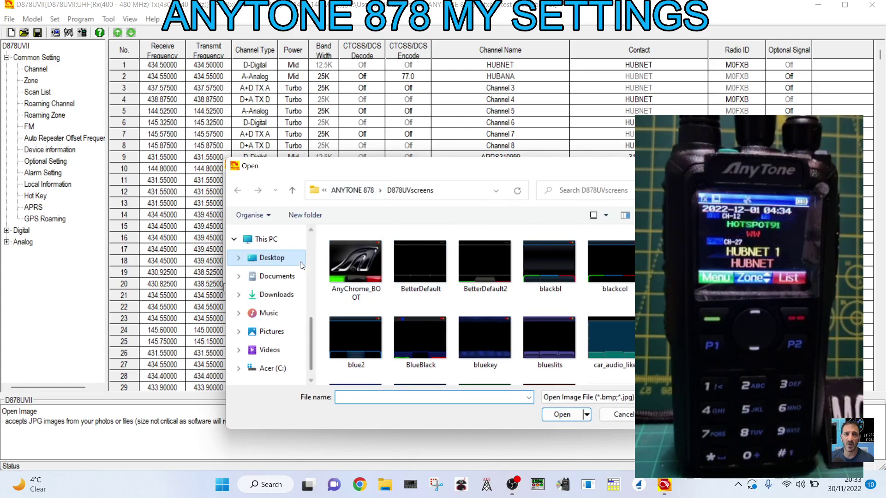
left_click(272, 257)
scroll(565, 334, "down", 10)
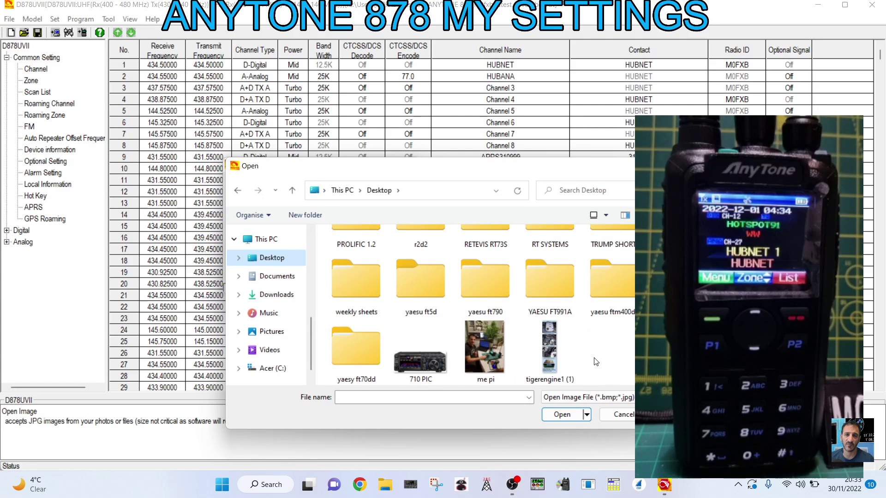
double_click(480, 342)
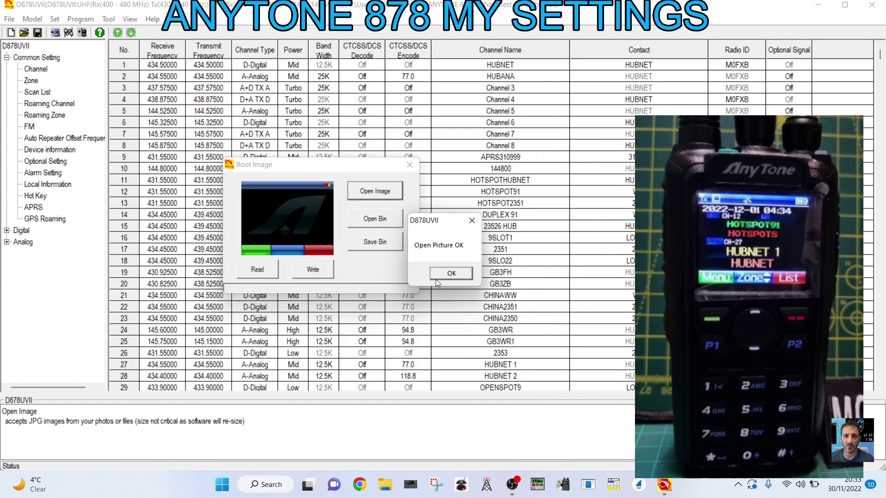
left_click(444, 278)
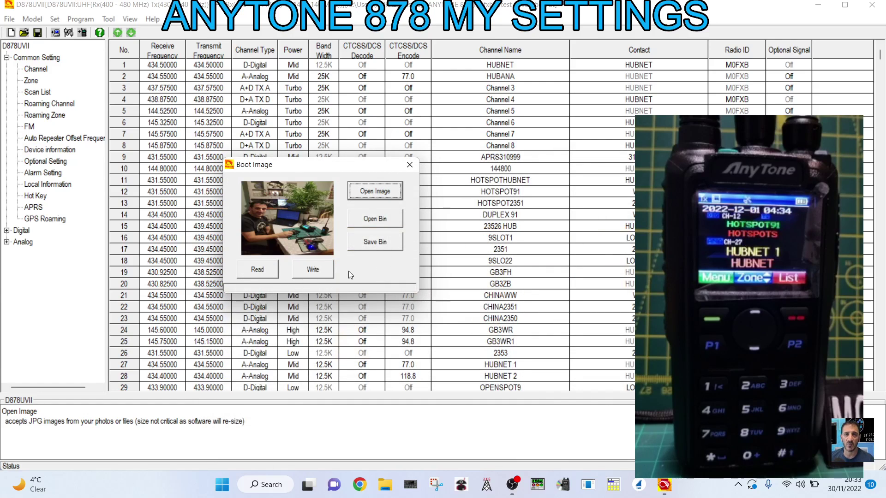
left_click(410, 165)
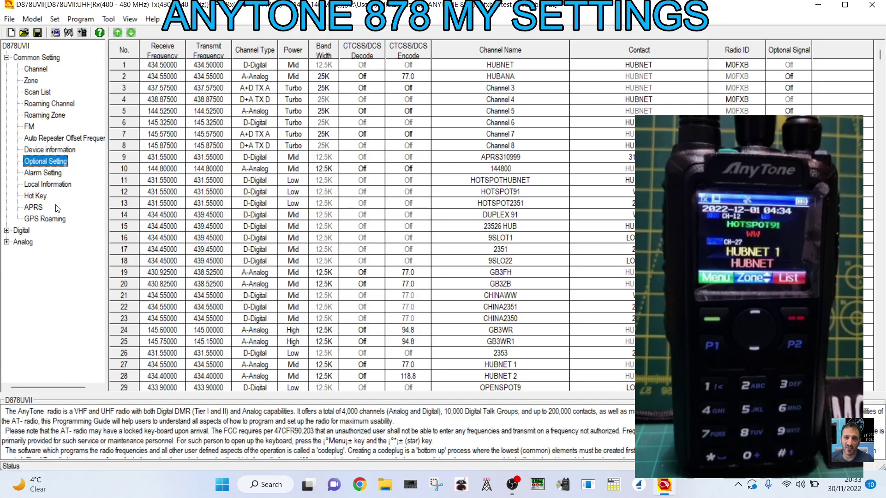
On Power-on settings, keep Custom Picture as the startup screen and enter the greeting text with the operator's callsign.
double_click(40, 165)
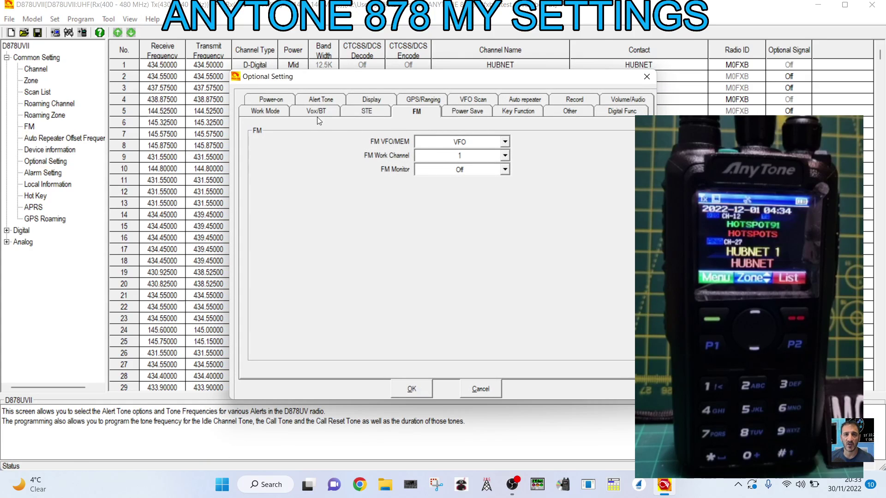
left_click(269, 99)
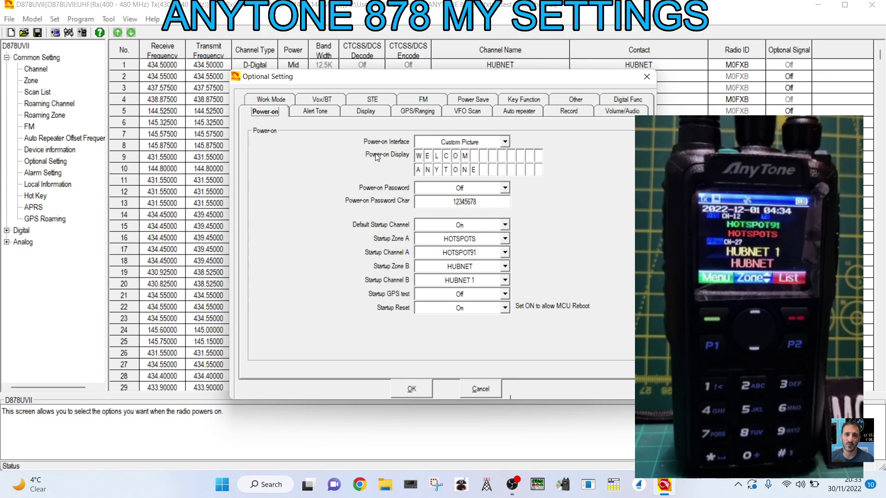
left_click(505, 143)
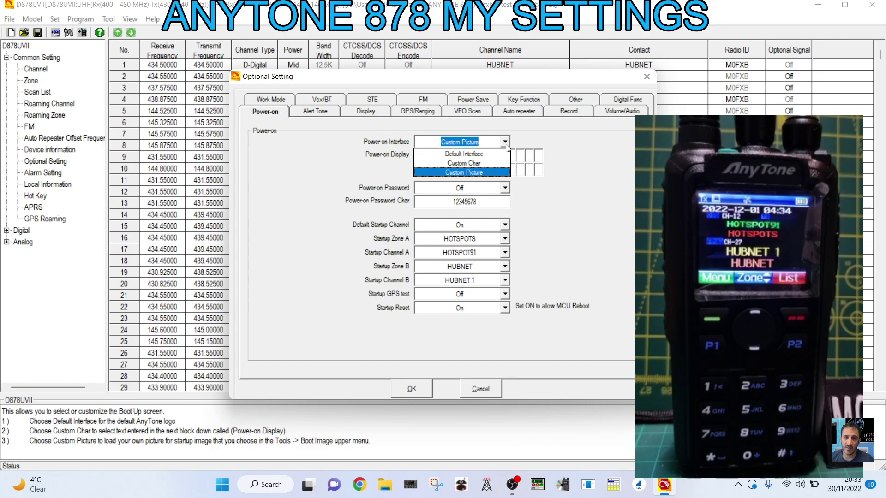
left_click(506, 145)
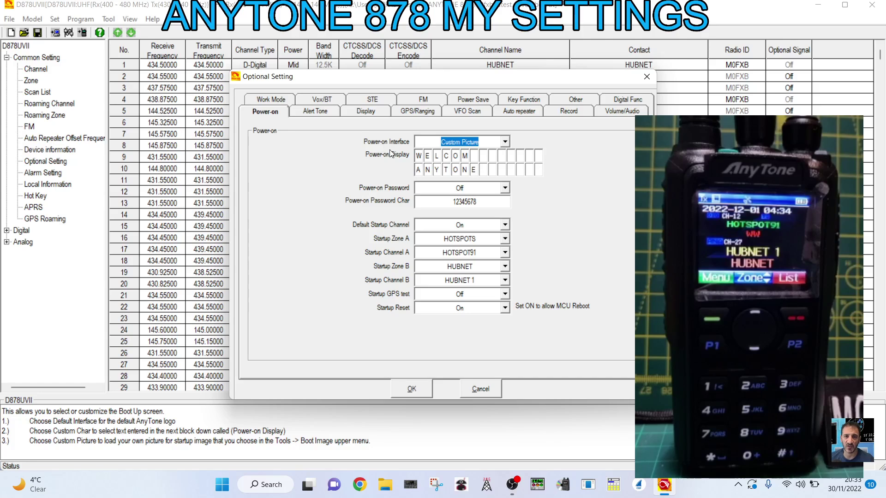
left_click(476, 158)
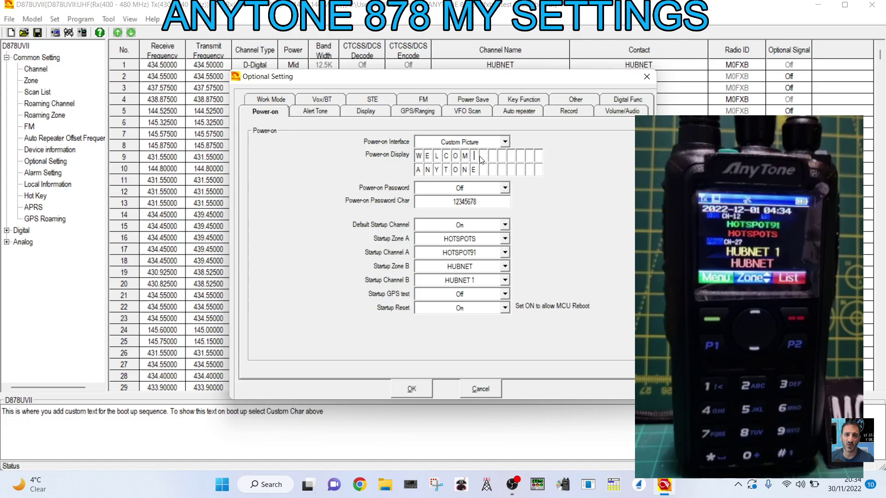
type("ELCOM M")
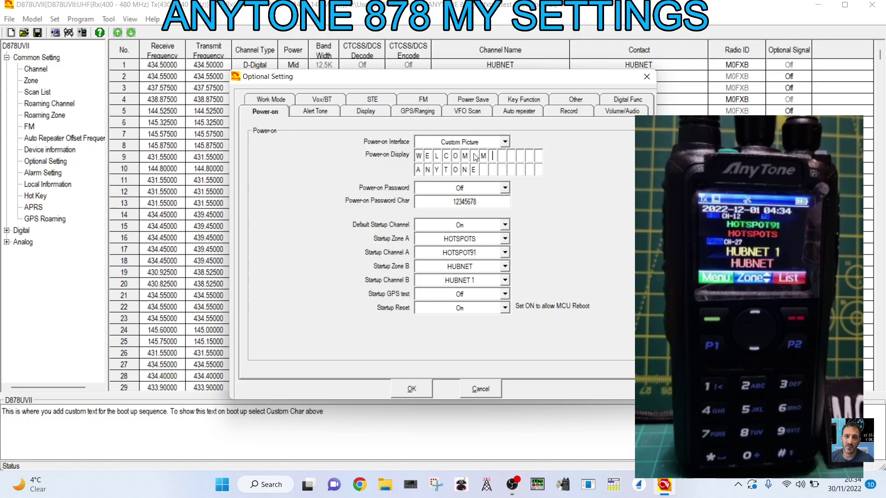
type("0FX")
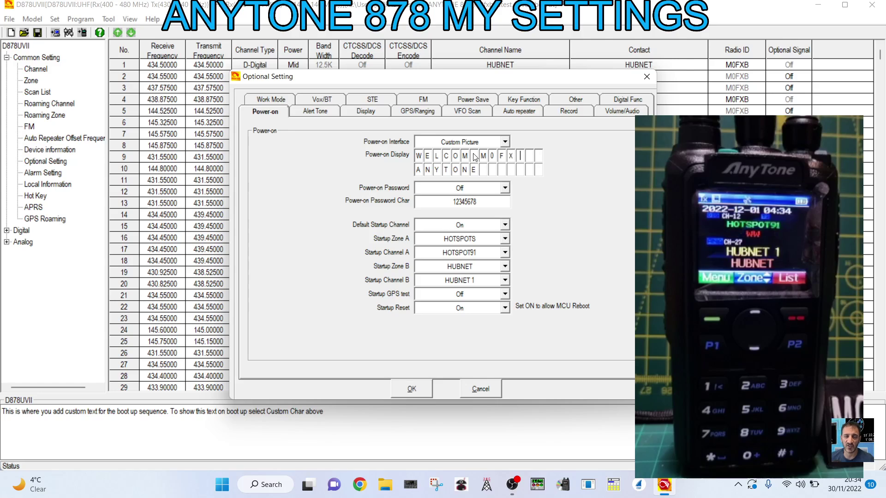
type("B")
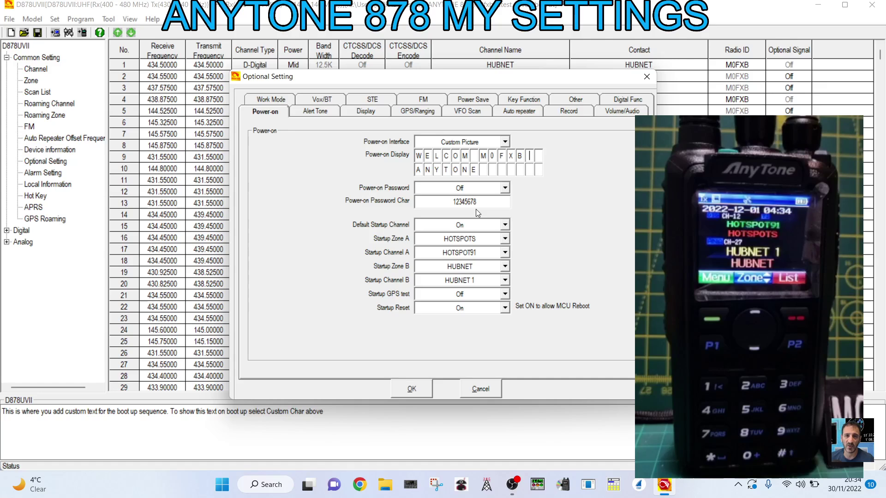
Set startup zone A to HOTSPOTS and startup channel A to HOTSPOT91.
left_click(505, 239)
left_click(505, 240)
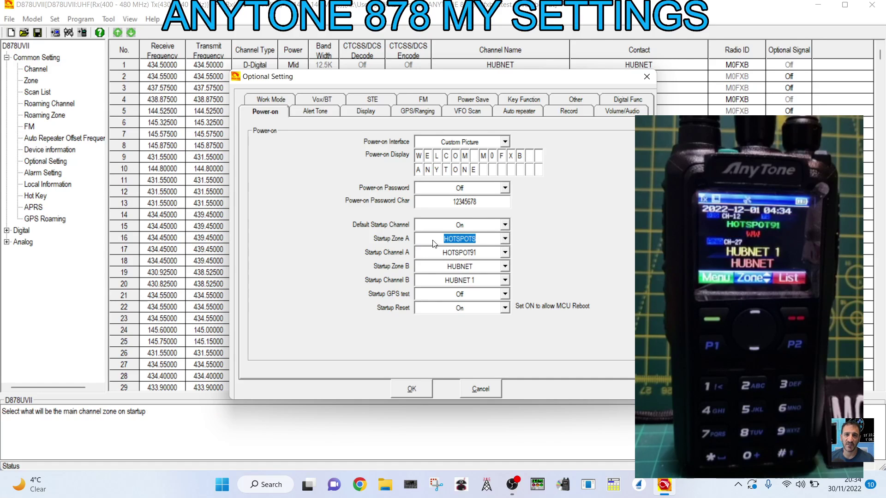
left_click(506, 240)
left_click(508, 239)
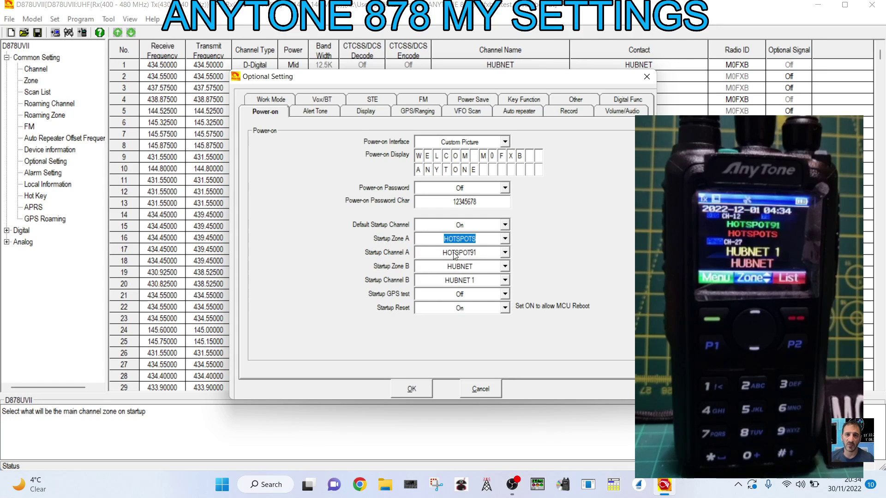
left_click(508, 251)
left_click(508, 251)
left_click(508, 251)
left_click(507, 251)
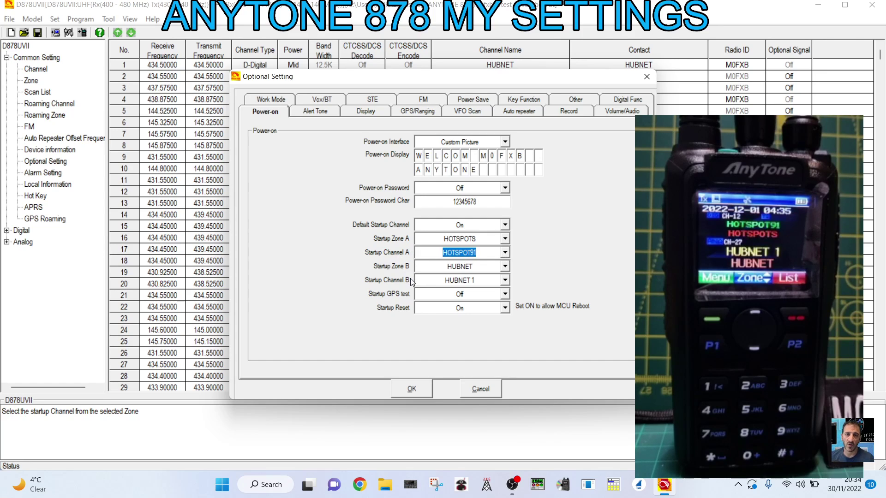
Set startup zone B to HUBNET and startup channel B to HUBNET 1.
double_click(505, 266)
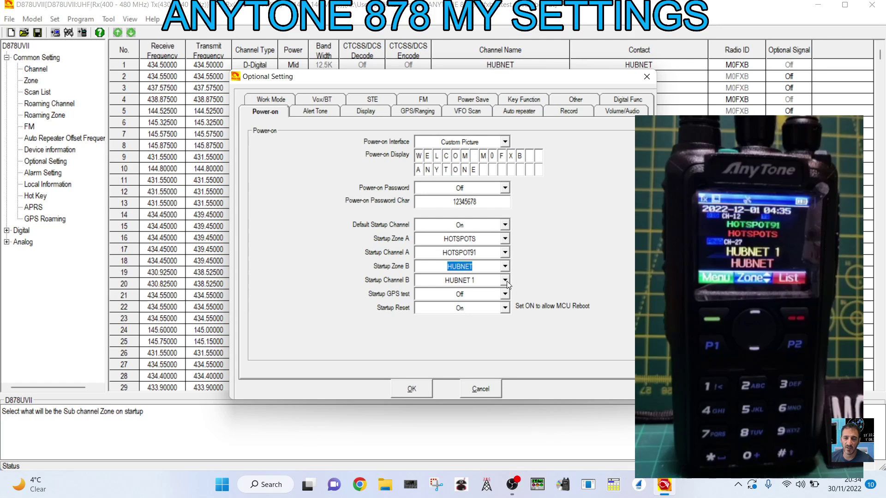
left_click(505, 280)
left_click(506, 281)
left_click(505, 280)
left_click(505, 280)
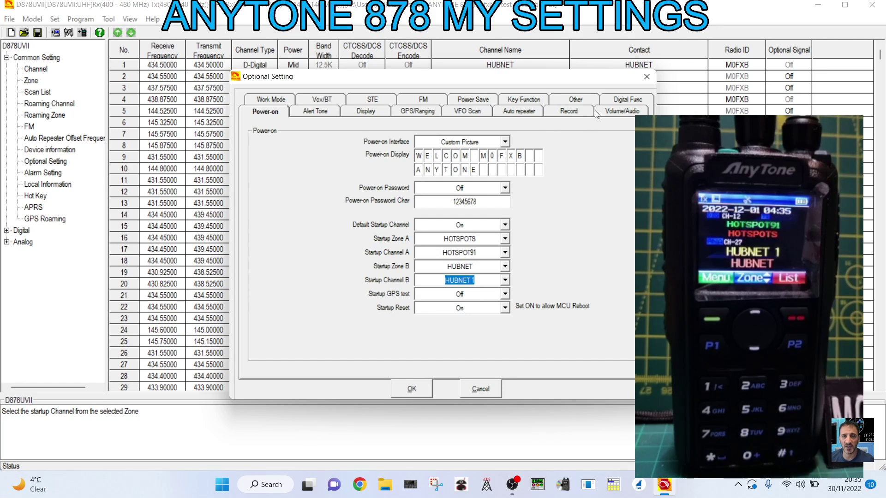
Set Maximum Volume to Indoors on the Volume/Audio tab.
left_click(618, 113)
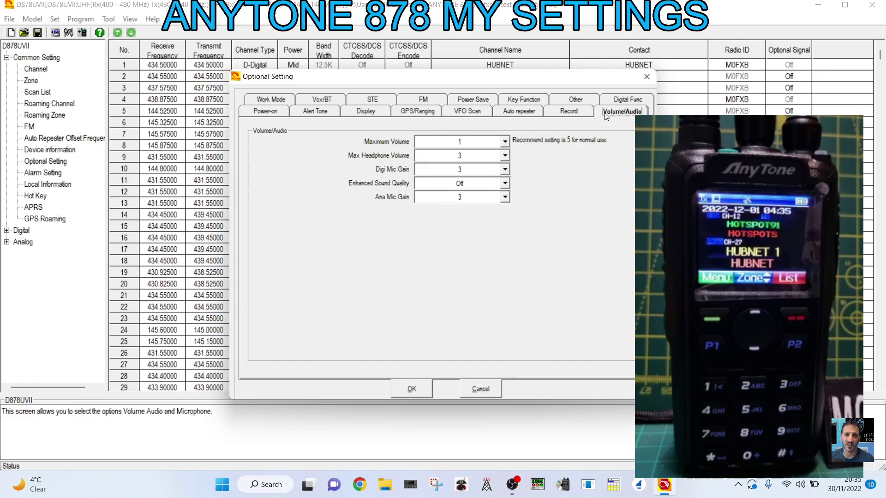
left_click(505, 142)
left_click(506, 143)
left_click(505, 142)
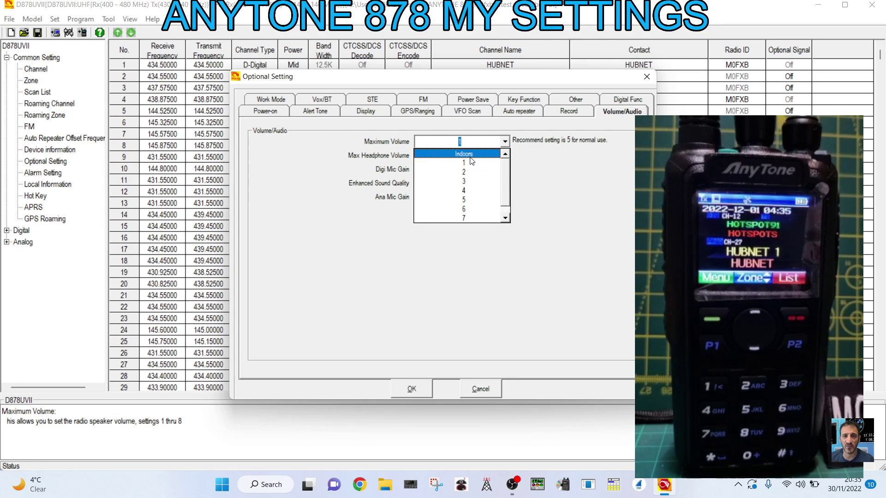
left_click(468, 154)
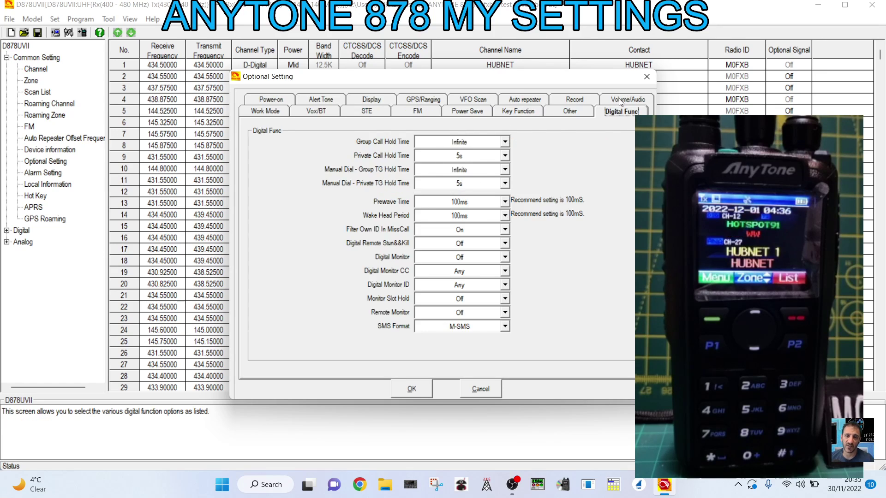
Step through the Recording, Alert Tone and Vox/BT tabs toward the Display settings.
left_click(576, 100)
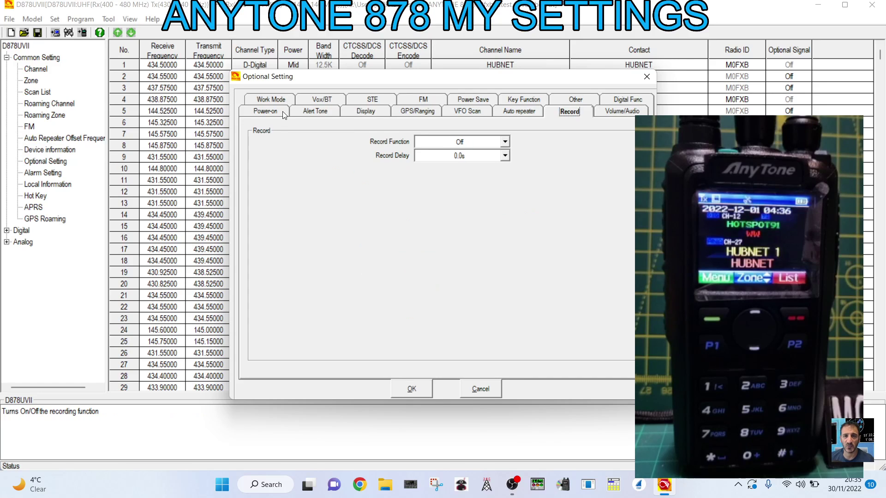
left_click(320, 115)
left_click(330, 100)
left_click(371, 101)
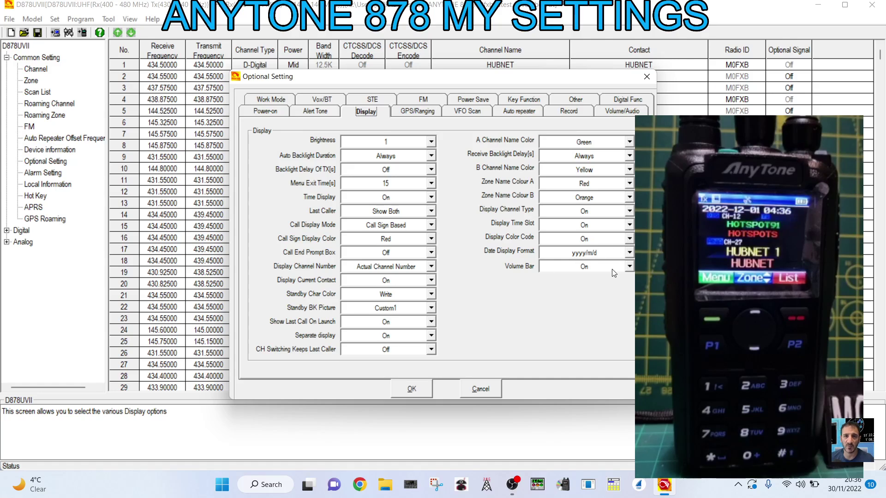
left_click(630, 266)
left_click(584, 289)
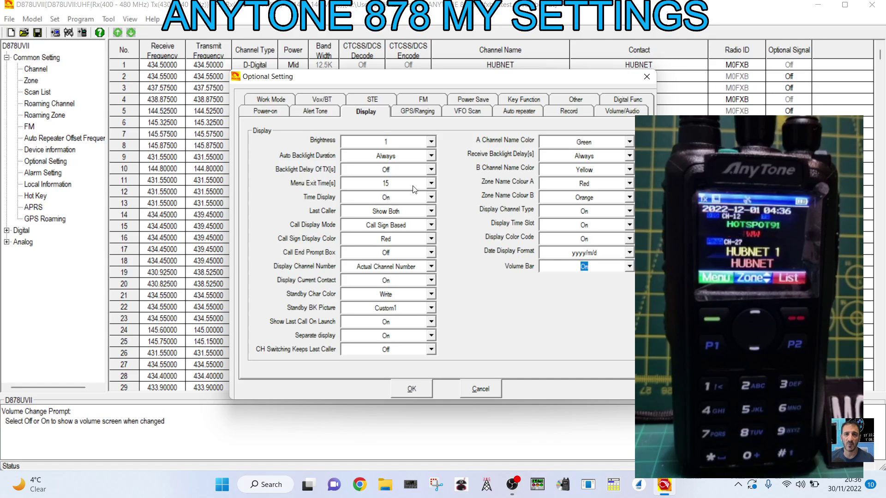
left_click(432, 144)
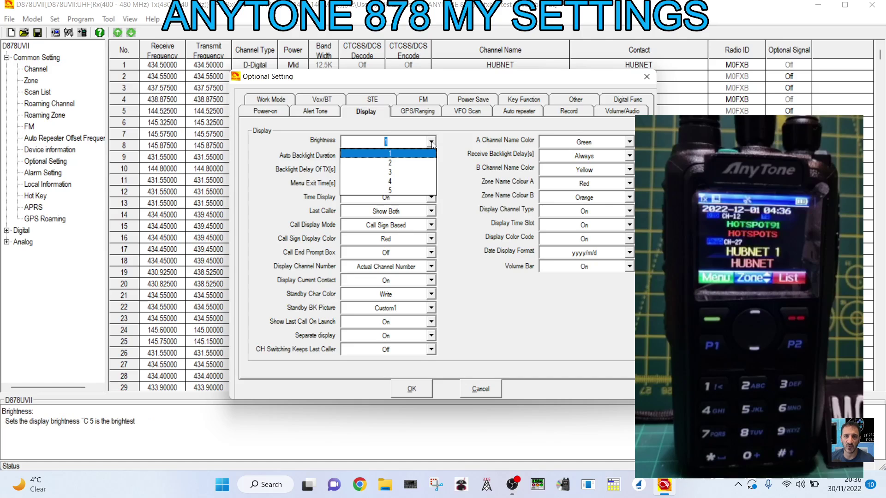
left_click(432, 145)
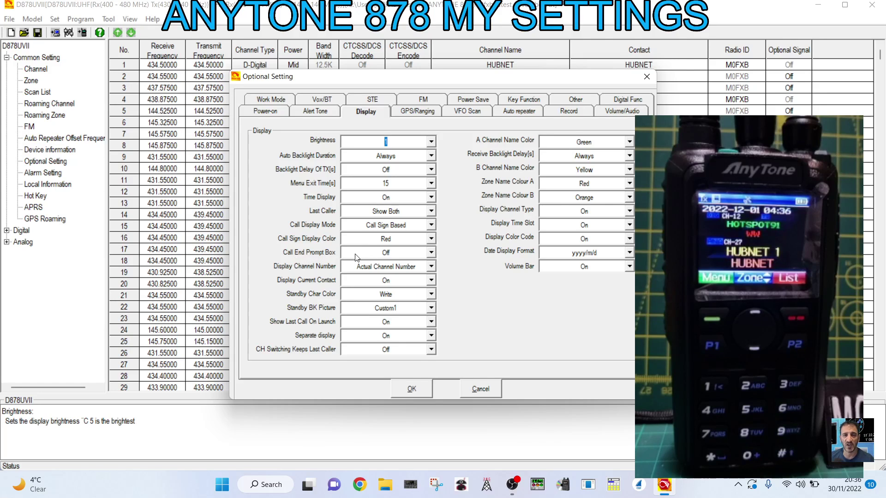
Turn Call End Prompt Box on and keep Display Channel Number as Actual Channel Number.
left_click(432, 253)
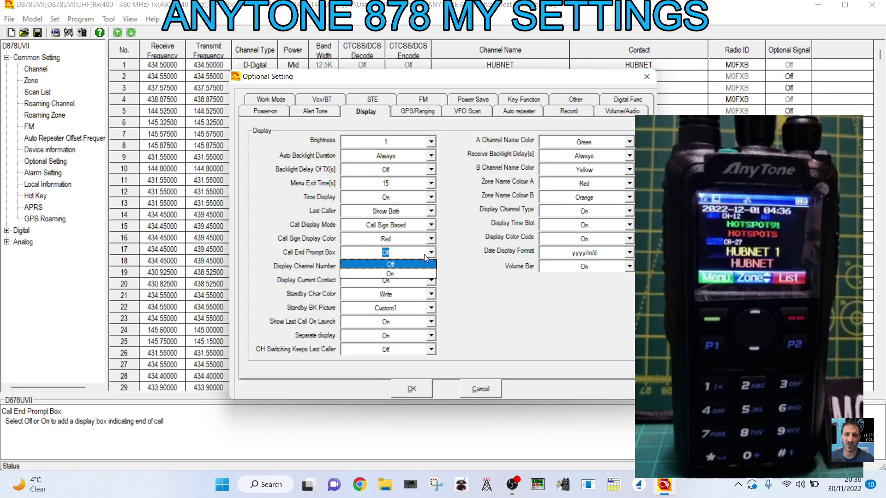
left_click(415, 275)
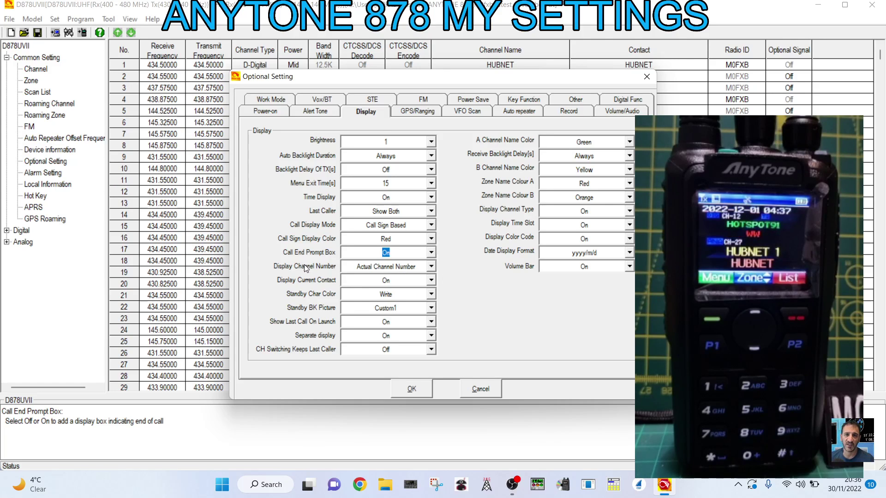
left_click(431, 267)
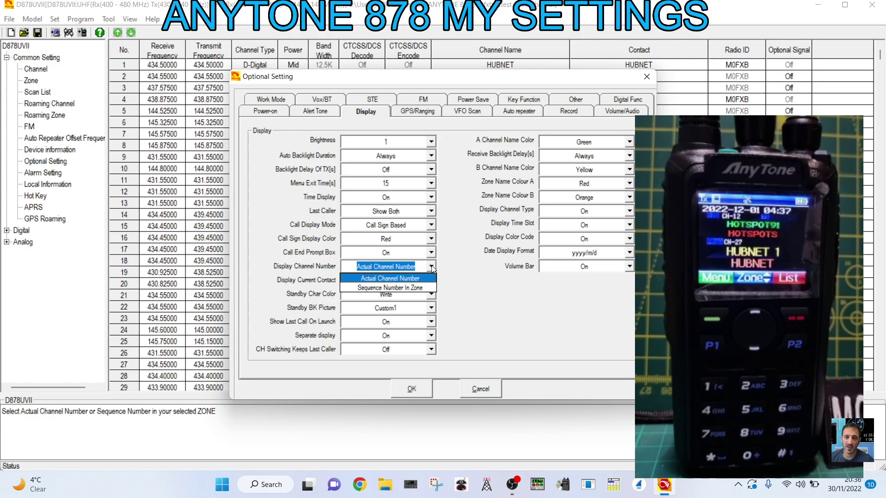
left_click(430, 267)
left_click(431, 268)
left_click(431, 268)
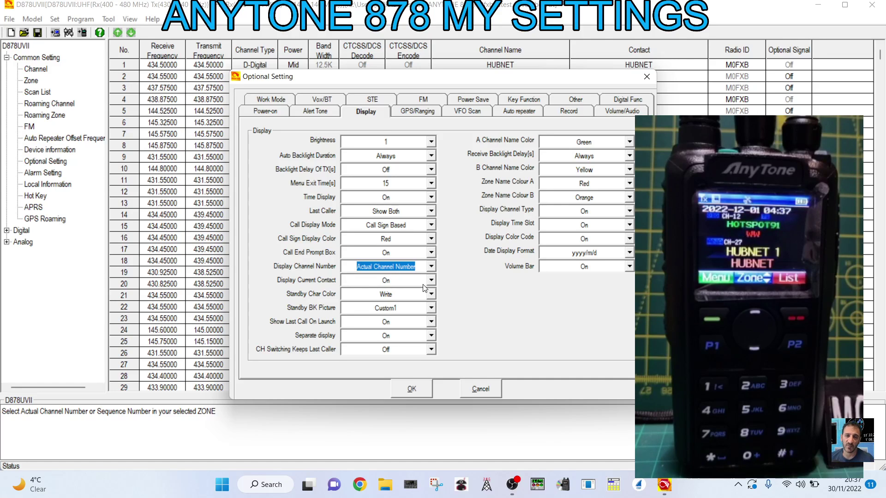
Keep Custom1 selected as the Standby BK Picture.
left_click(433, 306)
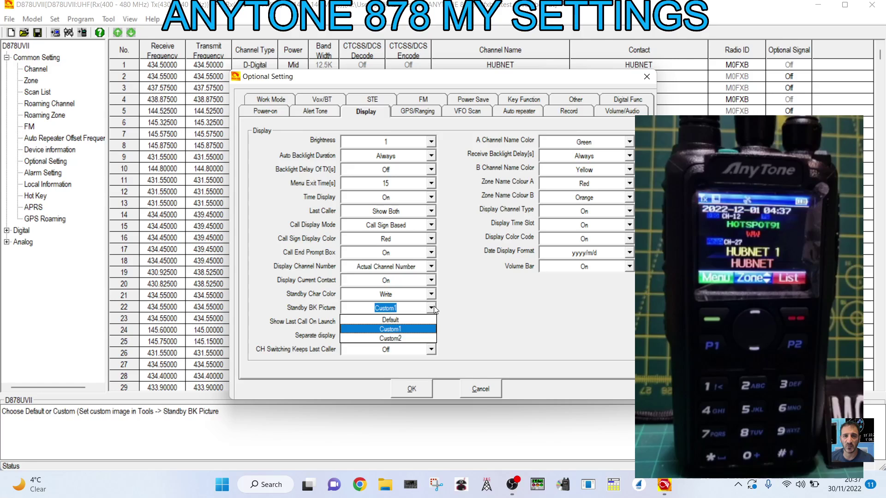
left_click(433, 307)
left_click(433, 307)
left_click(433, 306)
left_click(433, 307)
left_click(433, 307)
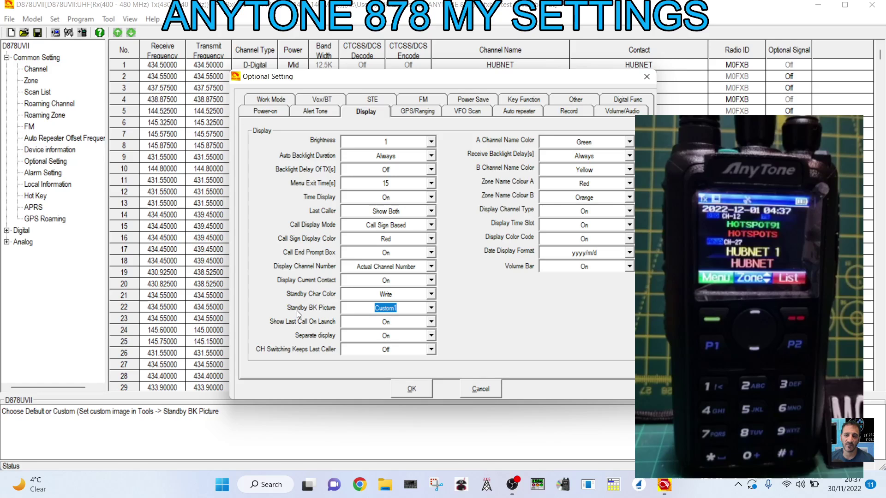
Open the Standby BK Picture1 editor and browse Desktop > ANYTONE 878 > D878UVscreens, then cancel.
left_click(646, 77)
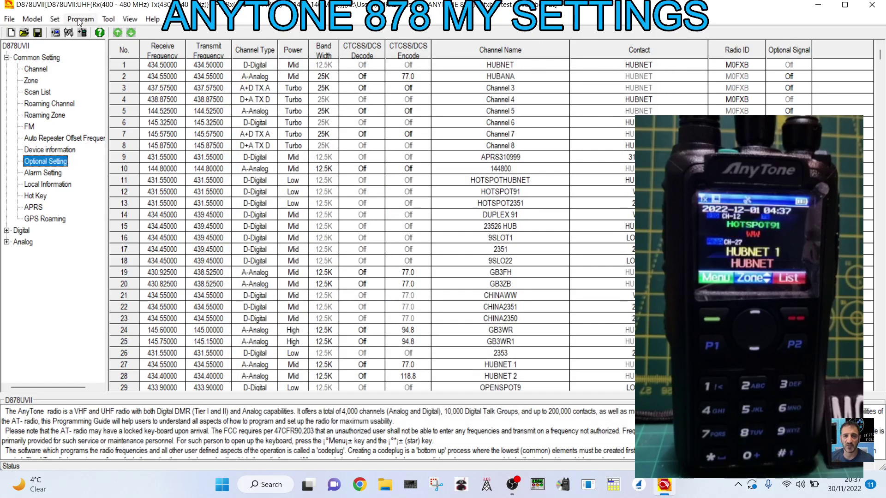
left_click(108, 19)
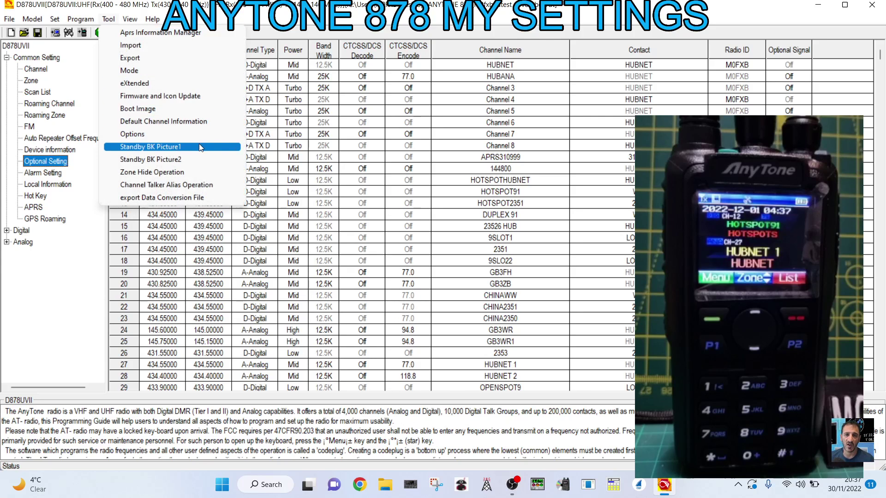
left_click(175, 147)
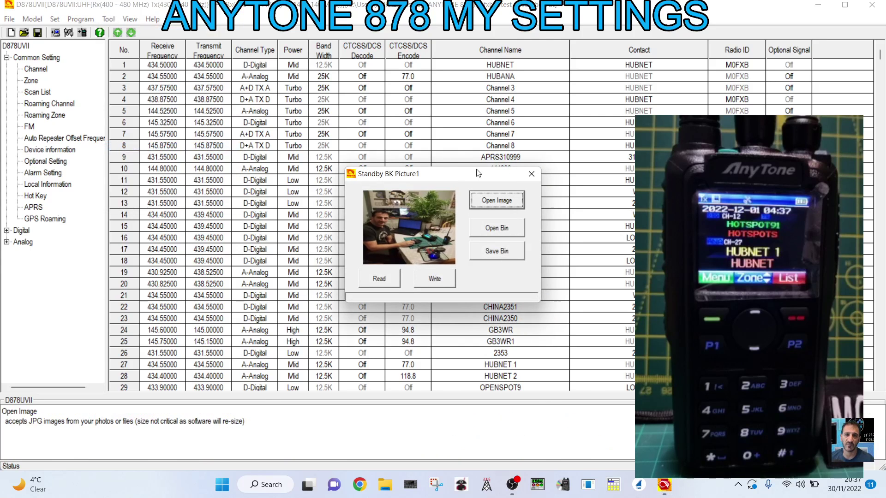
left_click(496, 200)
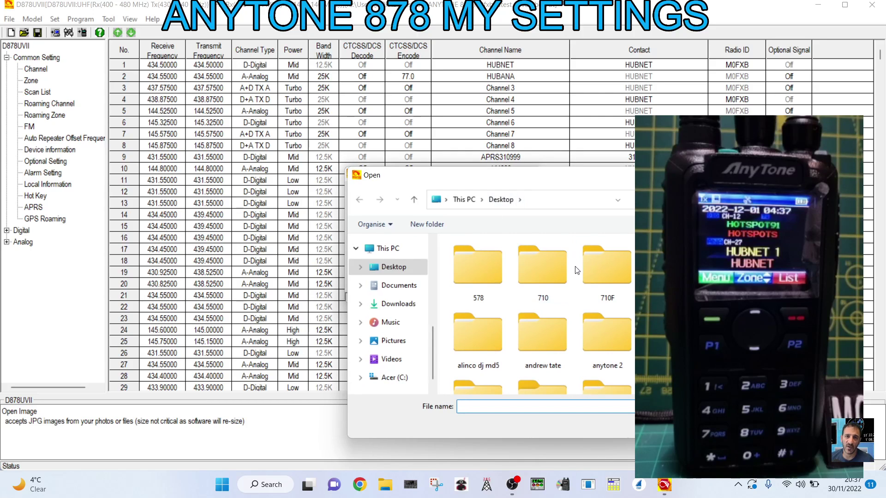
scroll(628, 309, "down", 1)
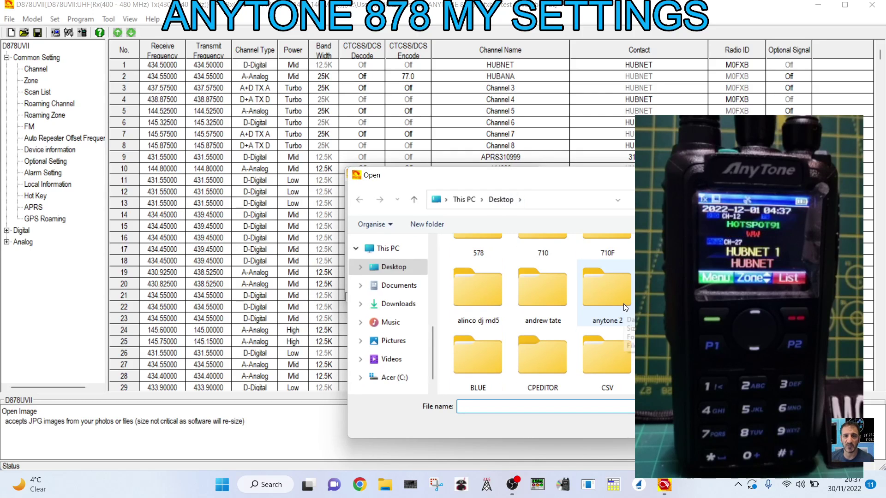
double_click(669, 288)
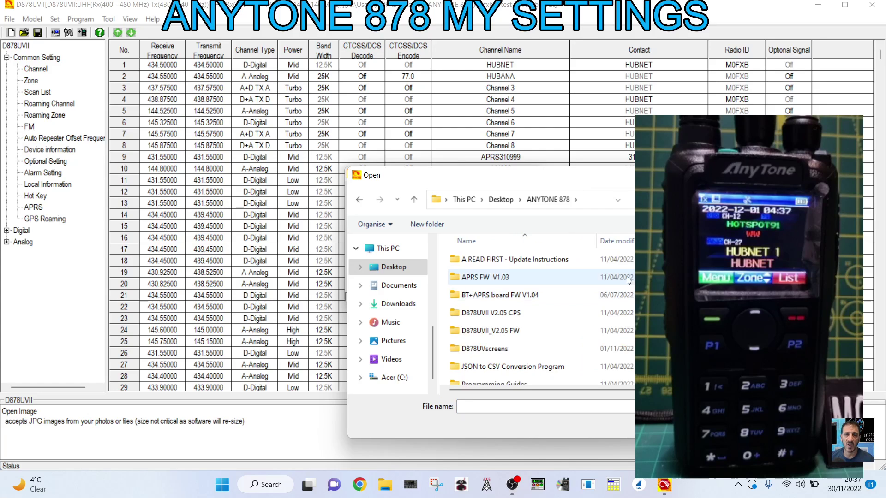
scroll(627, 276, "down", 1)
double_click(503, 325)
scroll(535, 313, "down", 5)
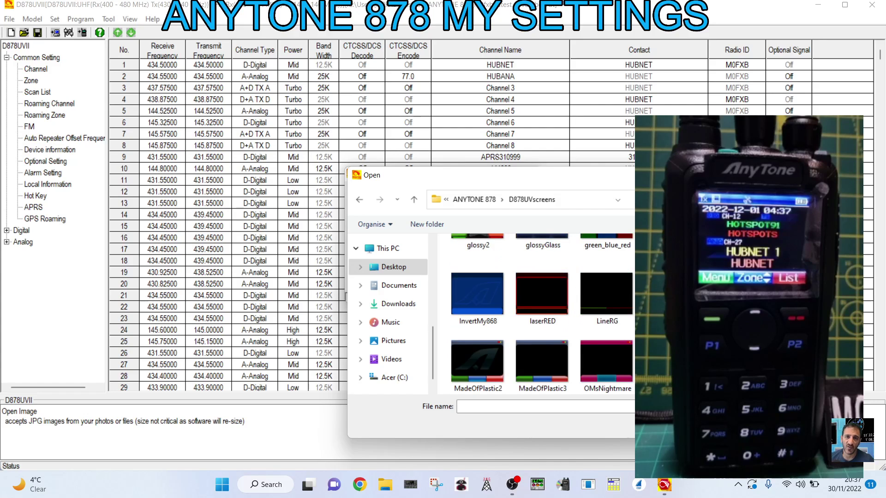
scroll(542, 314, "up", 6)
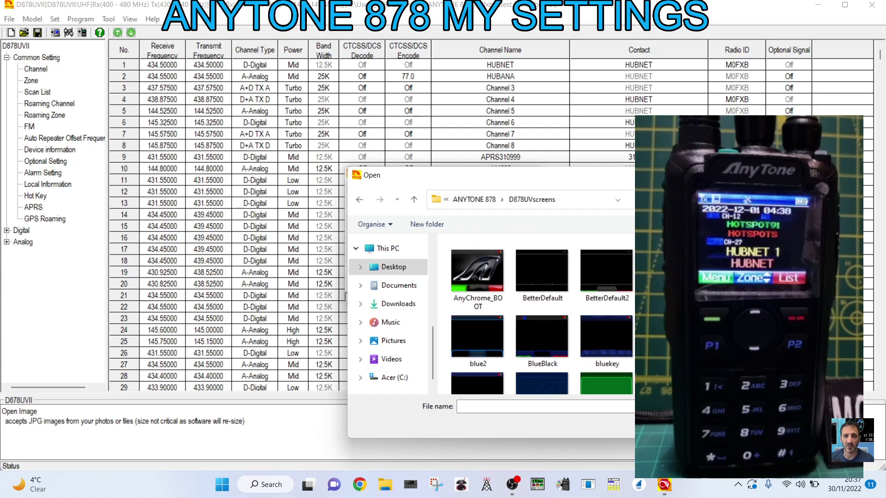
scroll(536, 314, "down", 4)
scroll(542, 314, "down", 3)
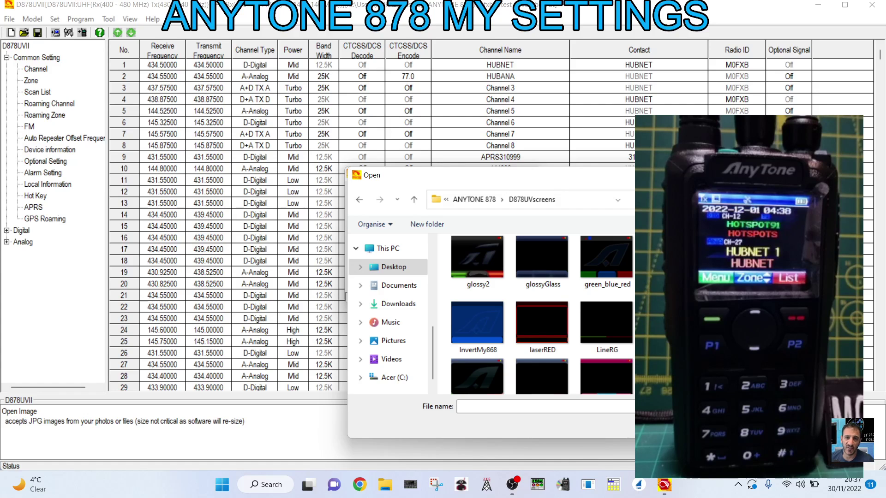
key("Escape")
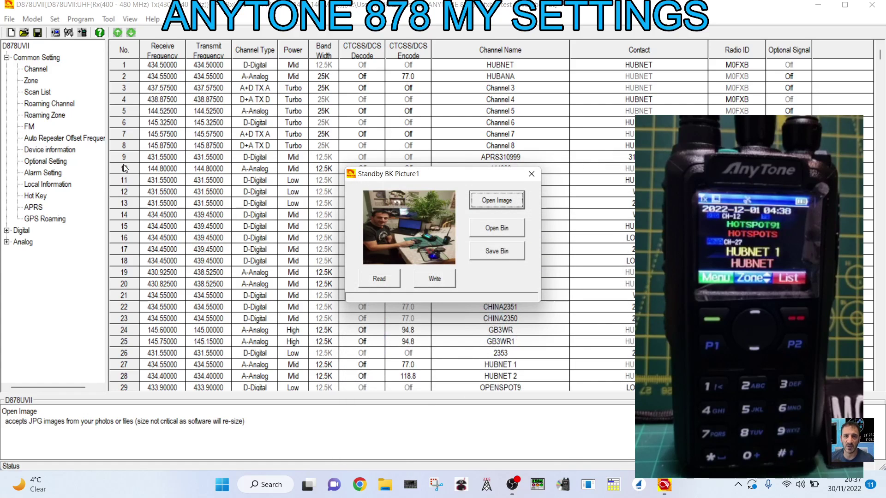
Browse again to ANYTONE 878 > D878UVscreens and load the blue background image.
left_click(482, 203)
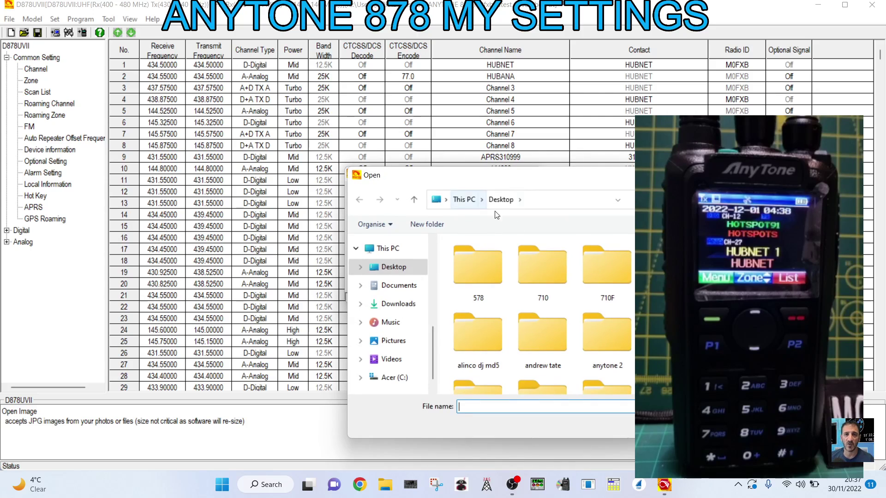
double_click(478, 387)
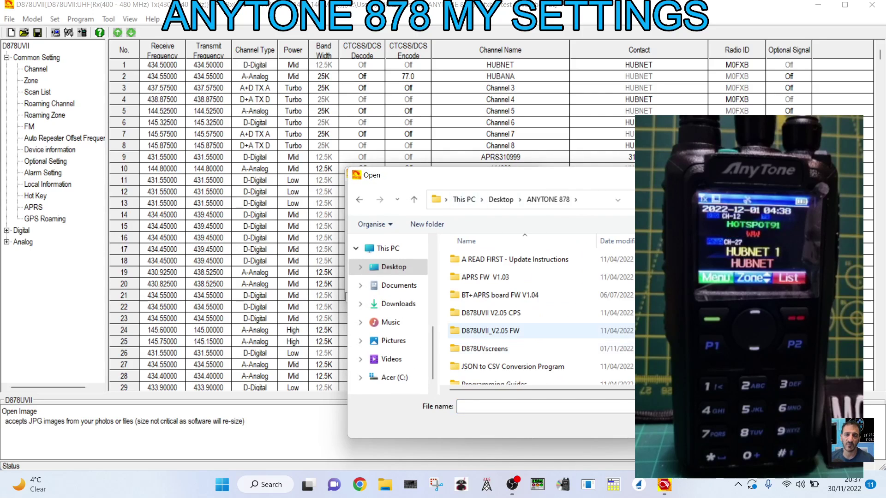
double_click(507, 351)
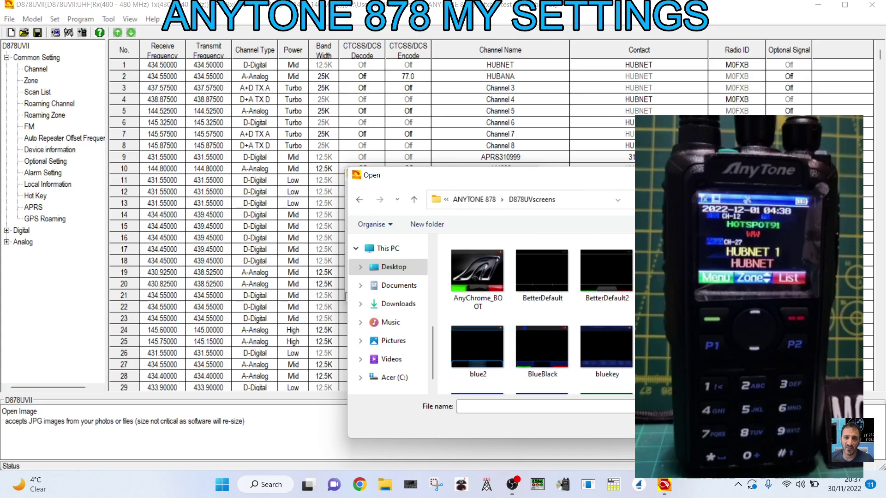
scroll(535, 314, "down", 10)
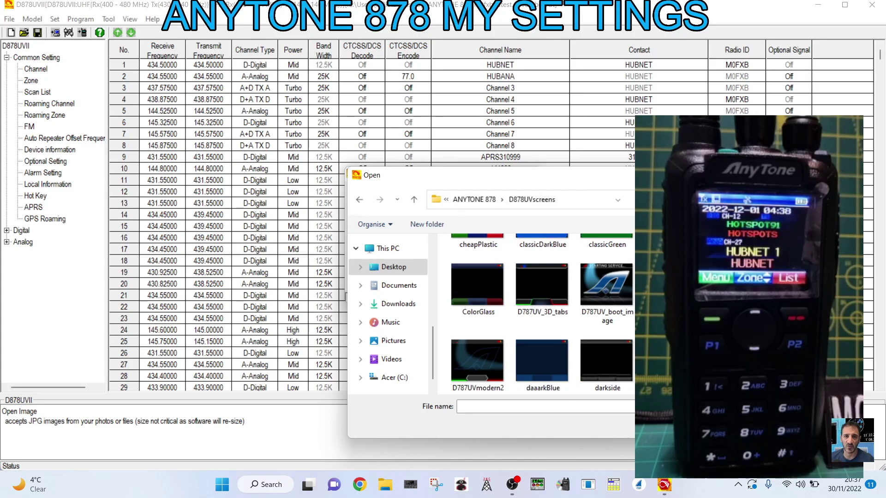
scroll(542, 314, "up", 3)
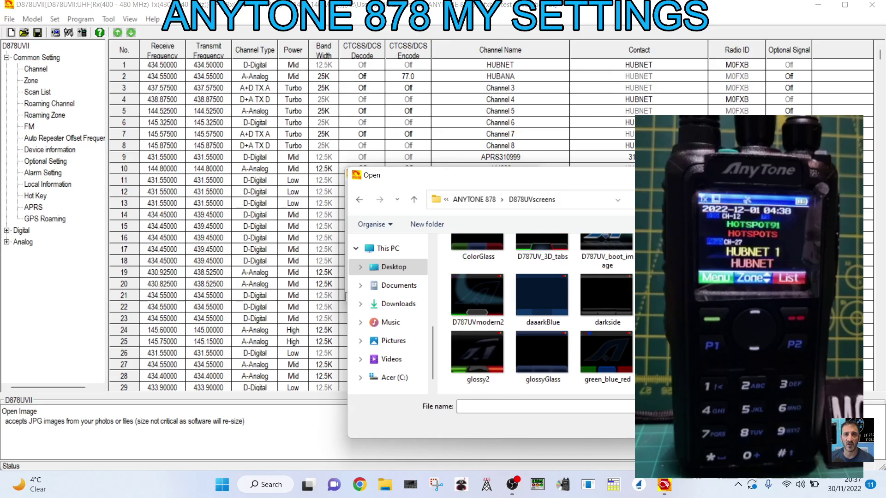
scroll(542, 313, "down", 3)
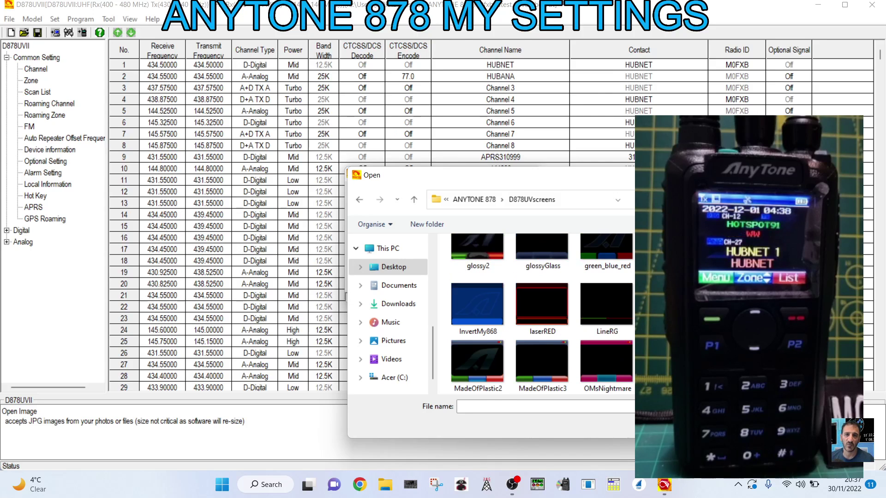
double_click(477, 314)
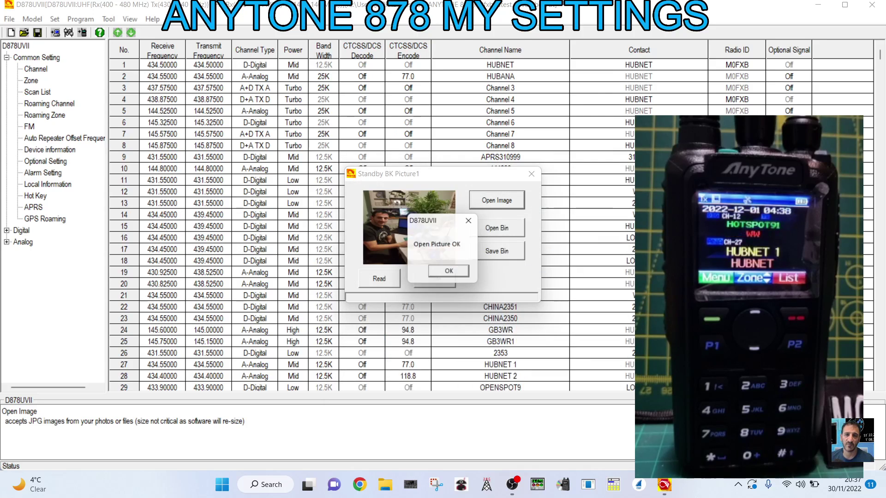
Try writing the blue standby picture to the radio and dismiss the Cannot Open Communication Port error.
left_click(451, 273)
left_click(444, 281)
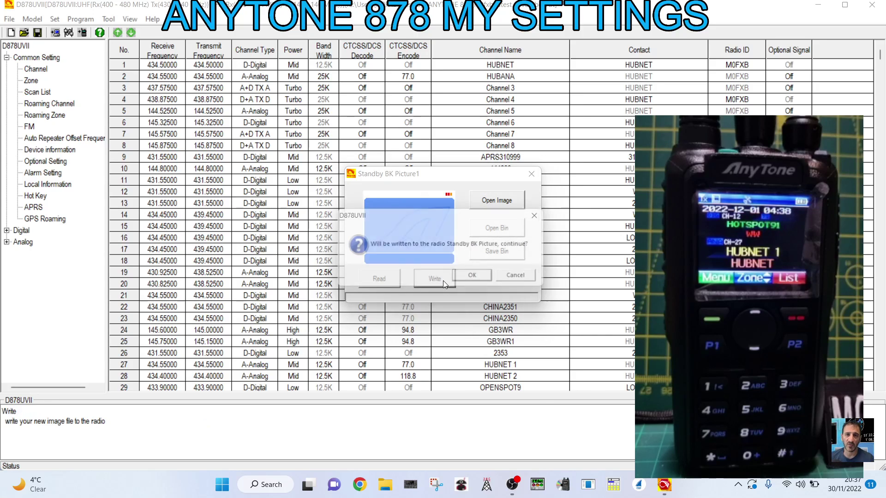
left_click(491, 282)
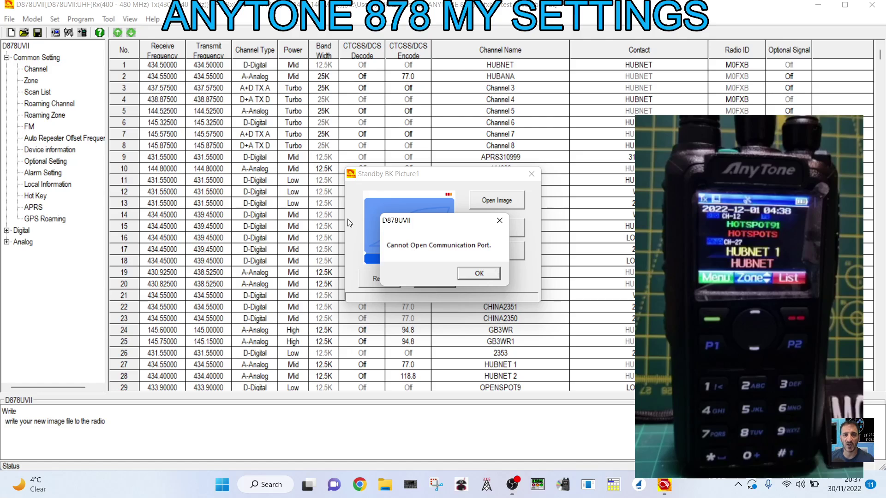
left_click(499, 222)
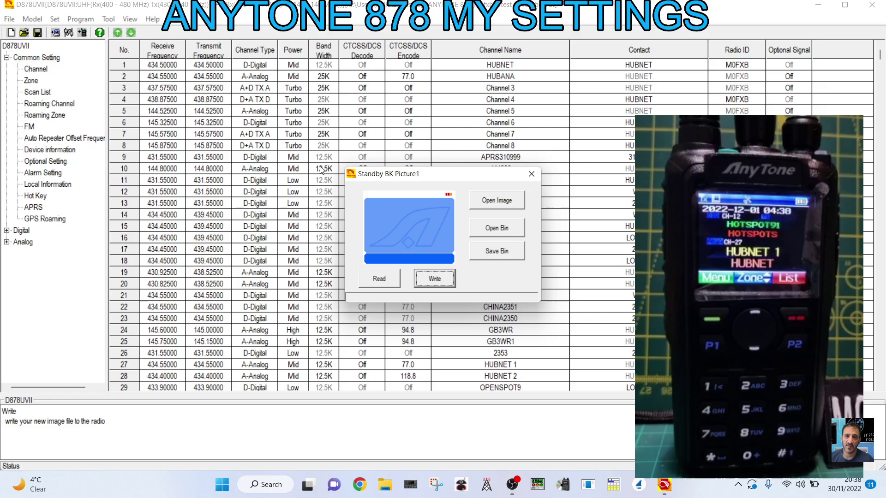
Retry the picture write, dismiss the port error again, and close Standby BK Picture1.
left_click(443, 281)
left_click(483, 284)
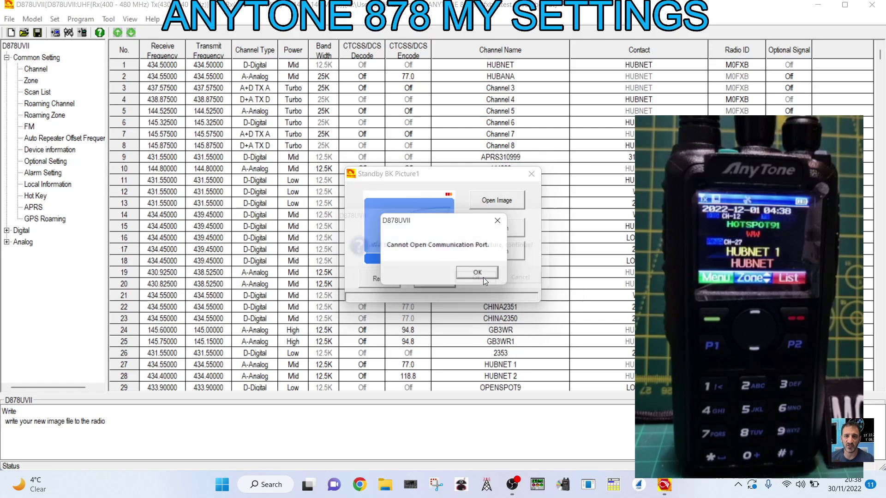
left_click(499, 220)
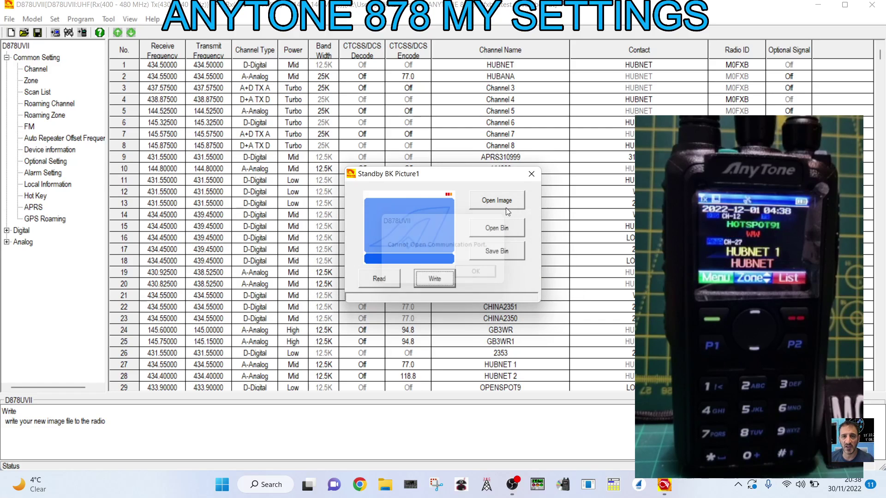
left_click(532, 174)
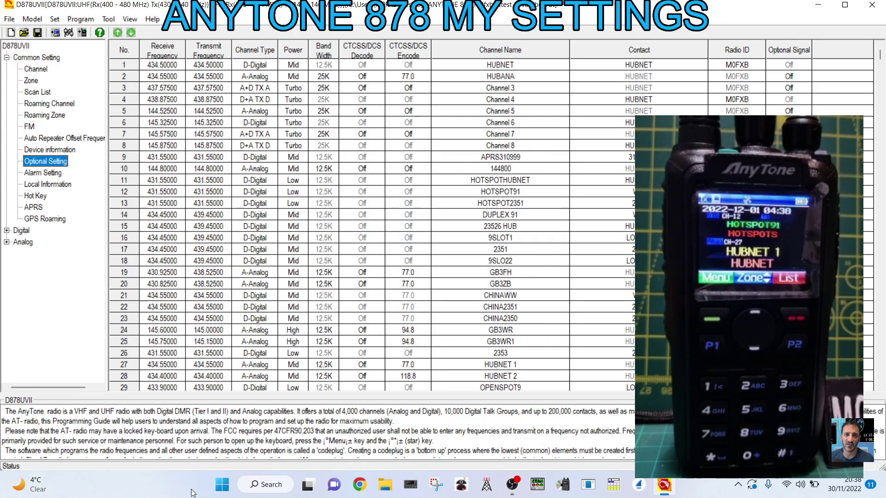
right_click(222, 484)
left_click(194, 237)
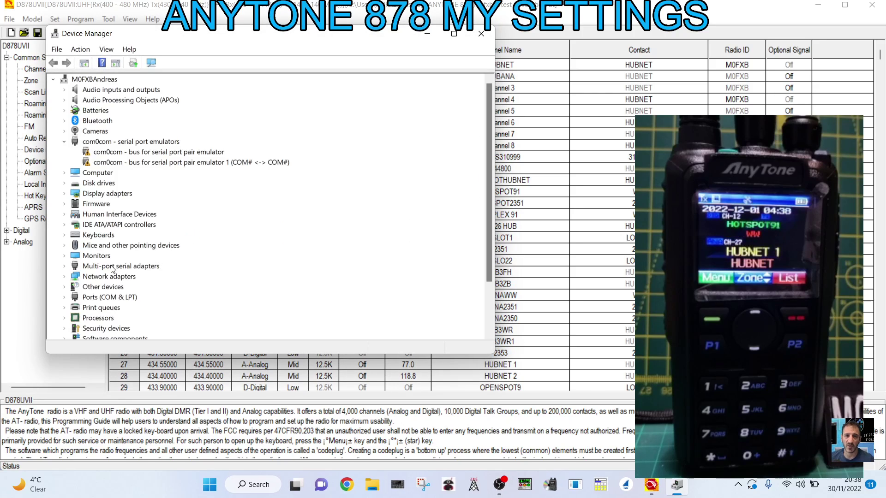
double_click(128, 296)
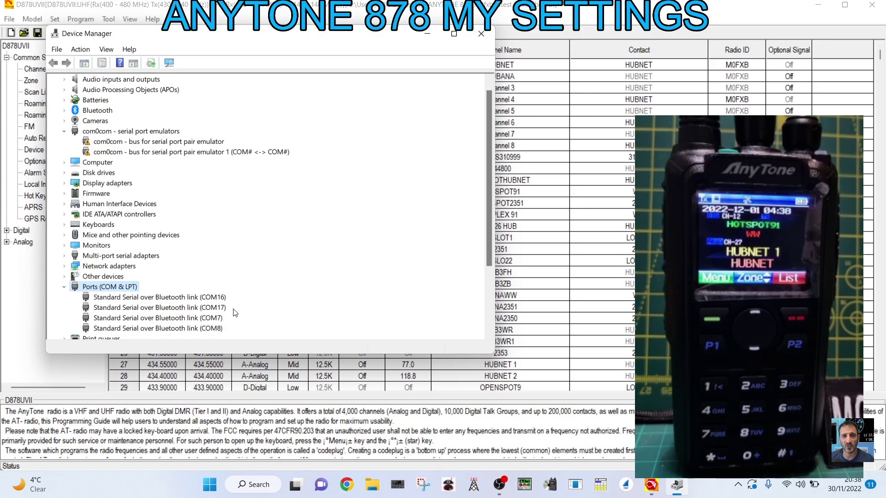
scroll(289, 280, "down", 1)
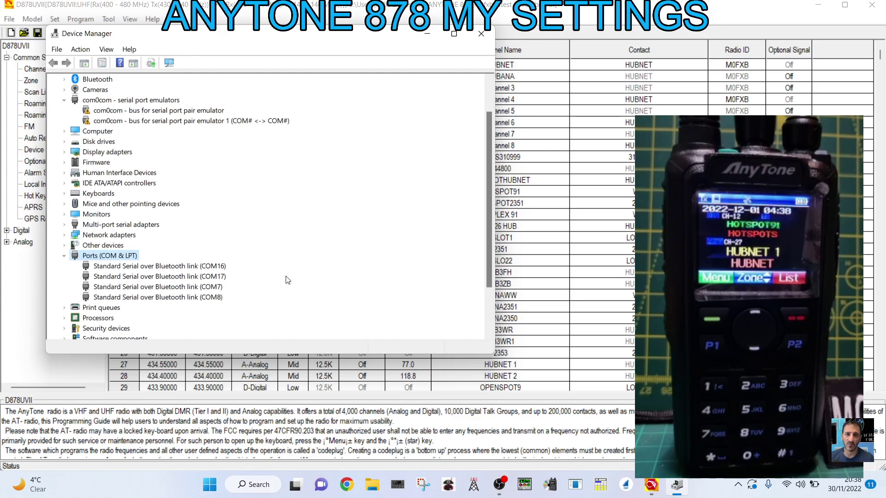
left_click(489, 32)
mouse_move(525, 483)
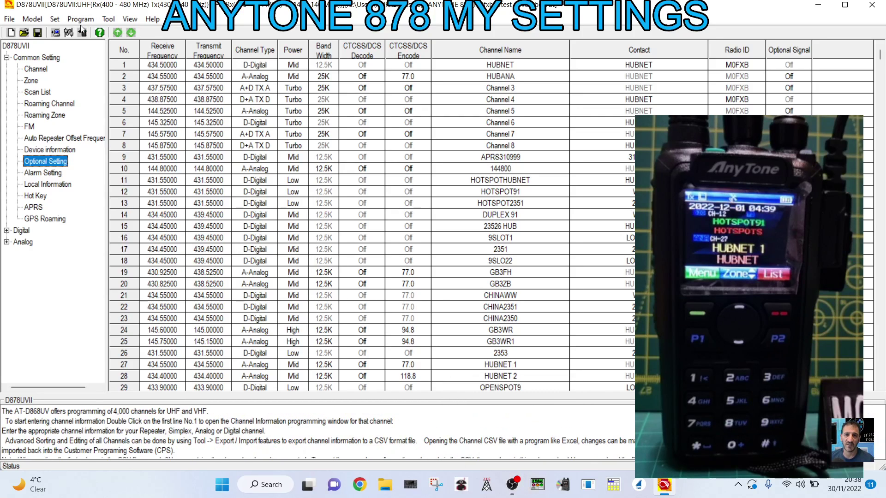
Choose the communication port in Set > Set COM and accept it.
left_click(81, 19)
left_click(54, 21)
left_click(55, 19)
left_click(72, 35)
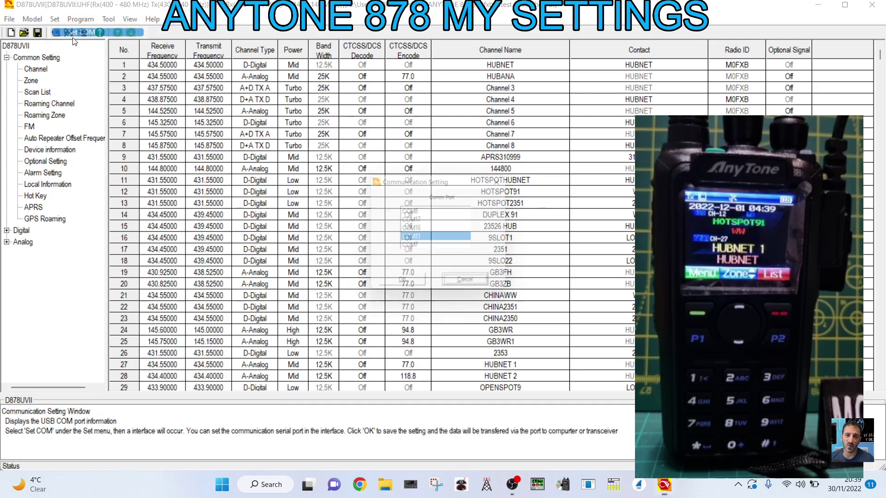
left_click(409, 285)
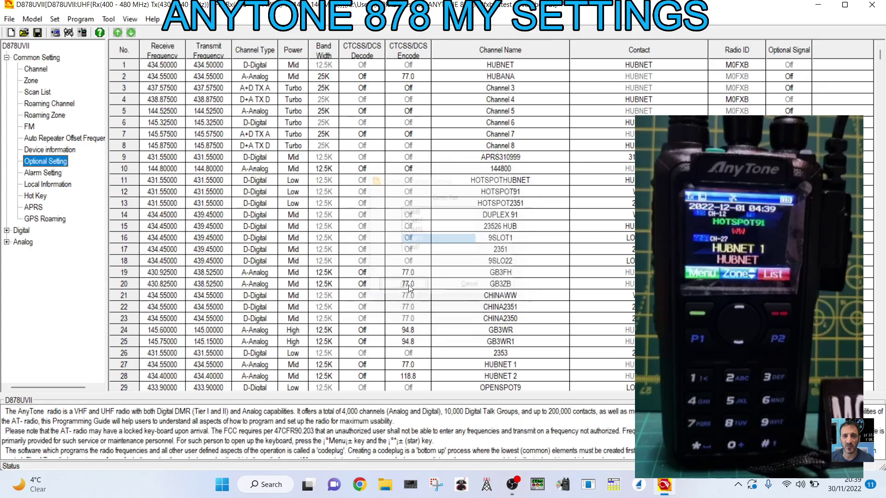
Write the blue standby picture from Standby BK Picture1 to the radio until Write Data Completed.
left_click(106, 22)
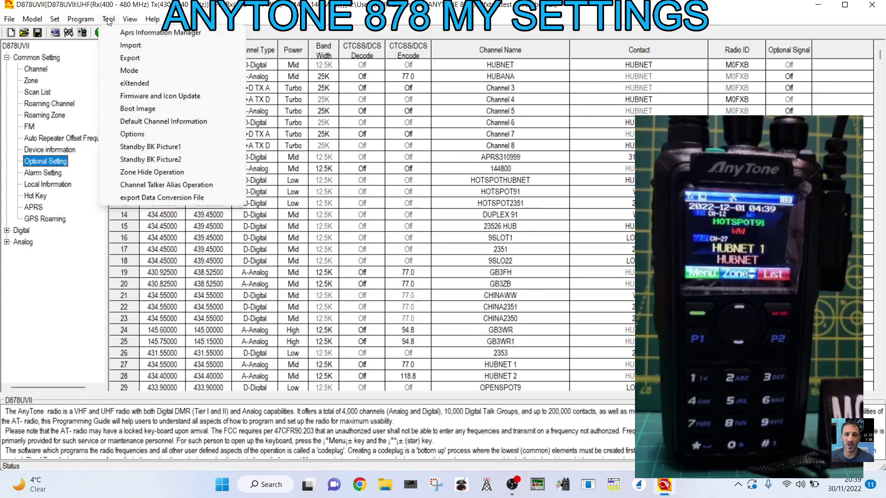
left_click(187, 145)
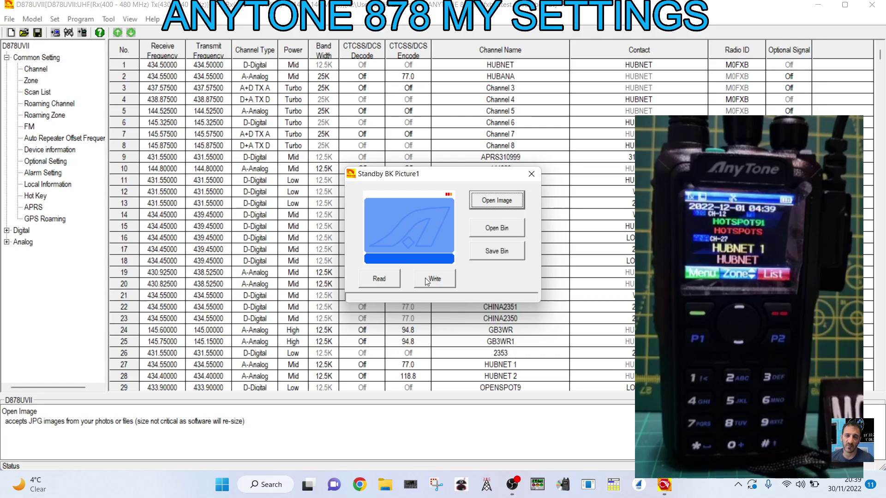
left_click(446, 277)
left_click(467, 280)
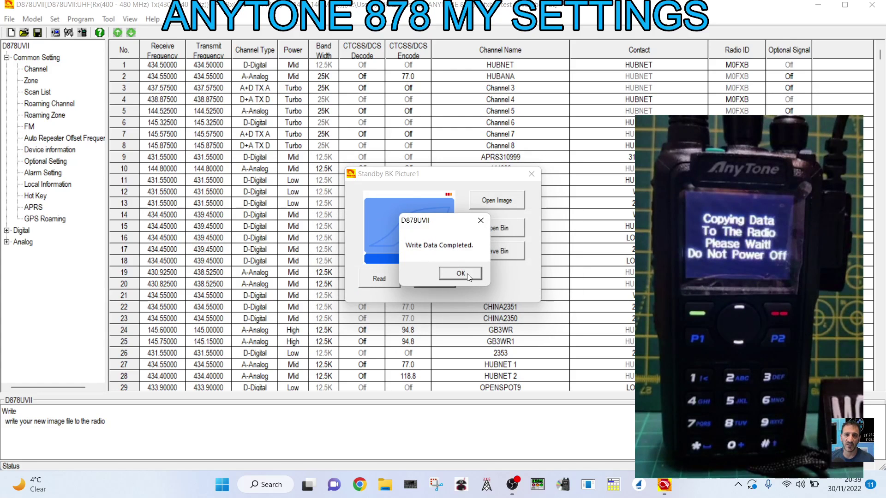
left_click(467, 273)
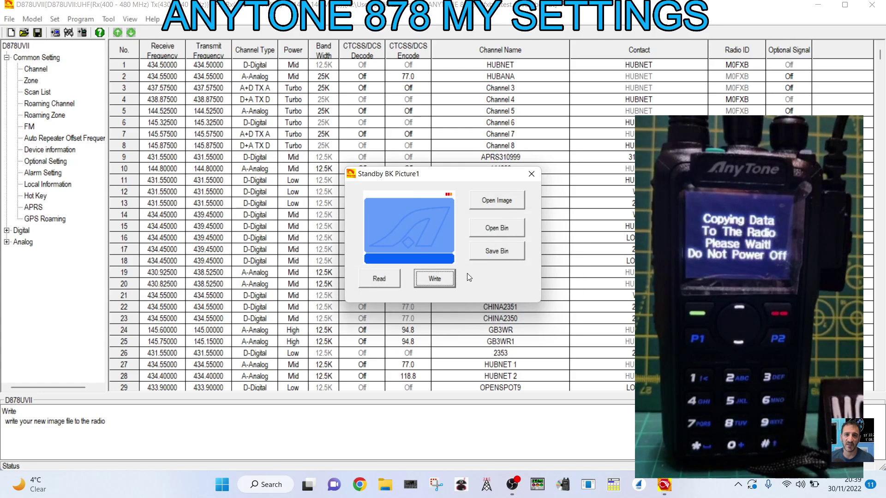
left_click(537, 175)
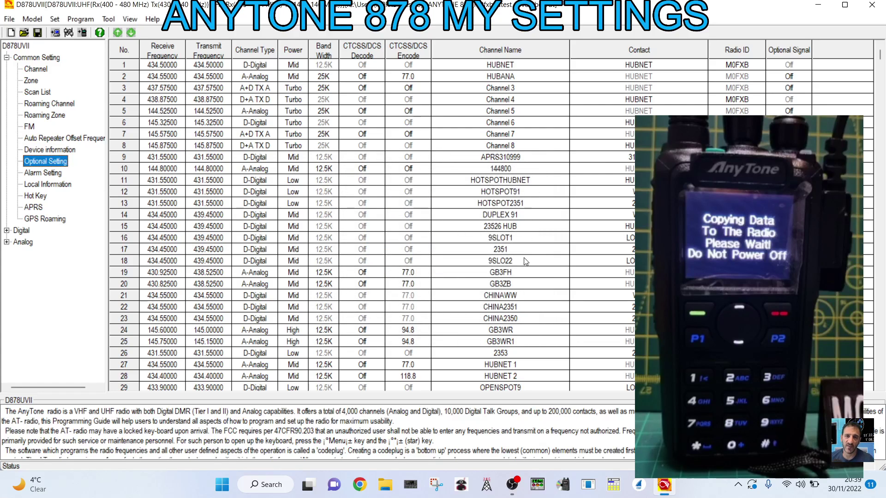